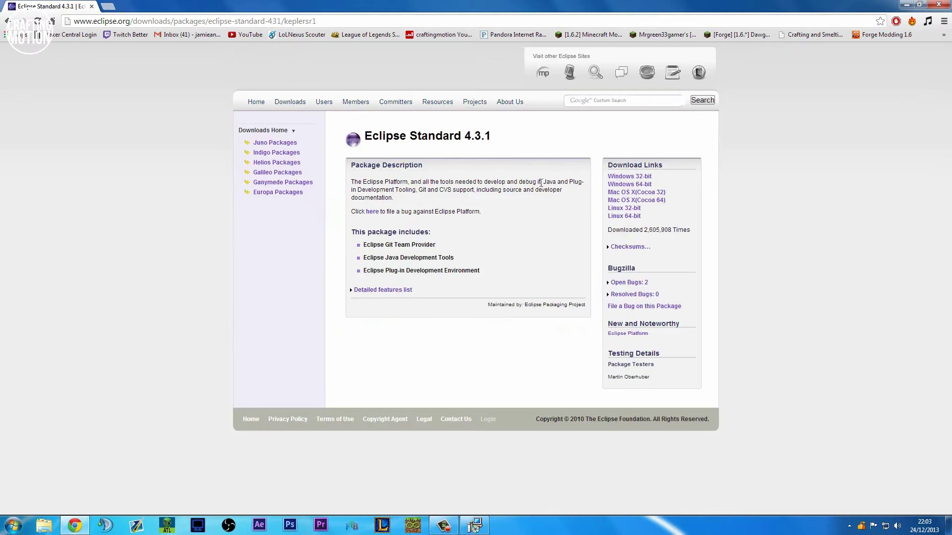
# - Open the Windows 64-bit download of Eclipse Standard 4.3.1 and choose the UK Mirror Service as the source
pyautogui.click(643, 186)
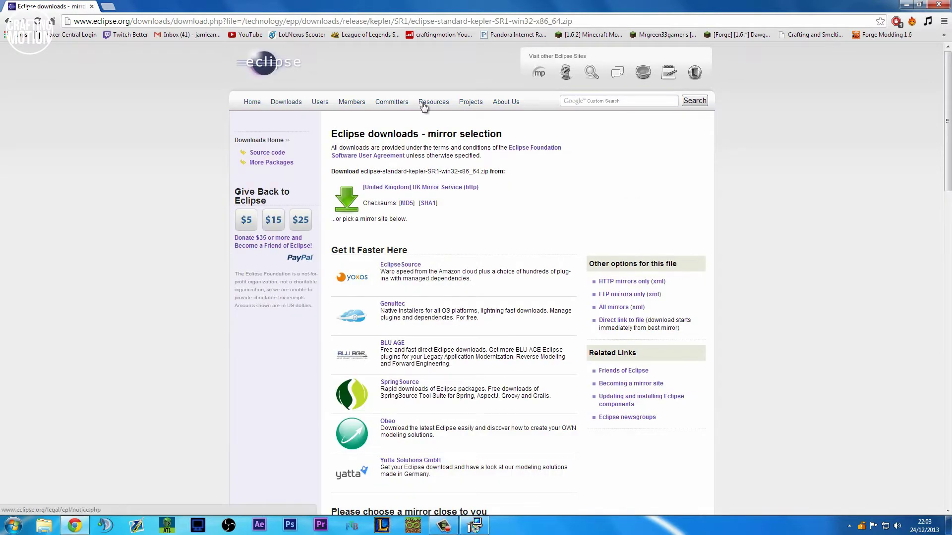
pyautogui.click(454, 186)
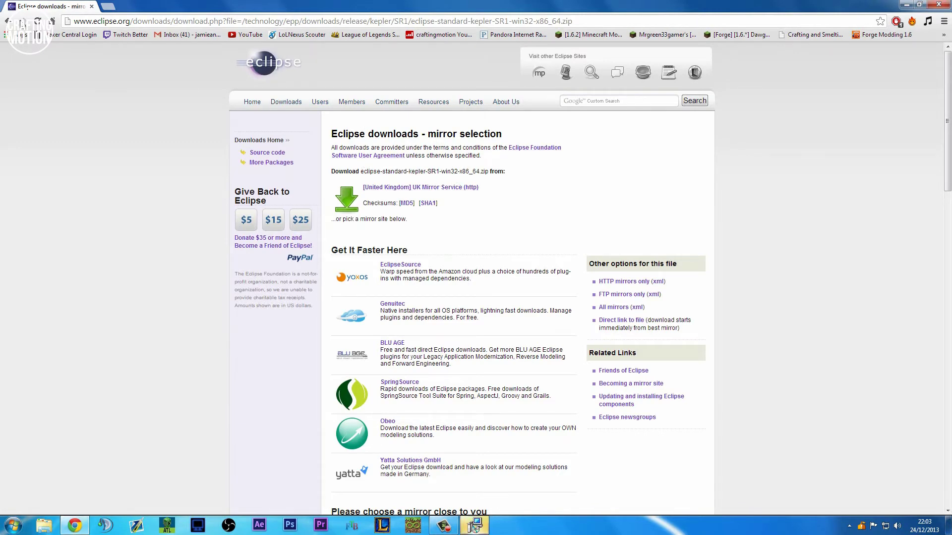
# - Return to the Eclipse downloads list, select the Mac OS X (Cocoa) platform and reopen the Eclipse Standard 4.3.1 package page
pyautogui.click(7, 20)
pyautogui.click(7, 21)
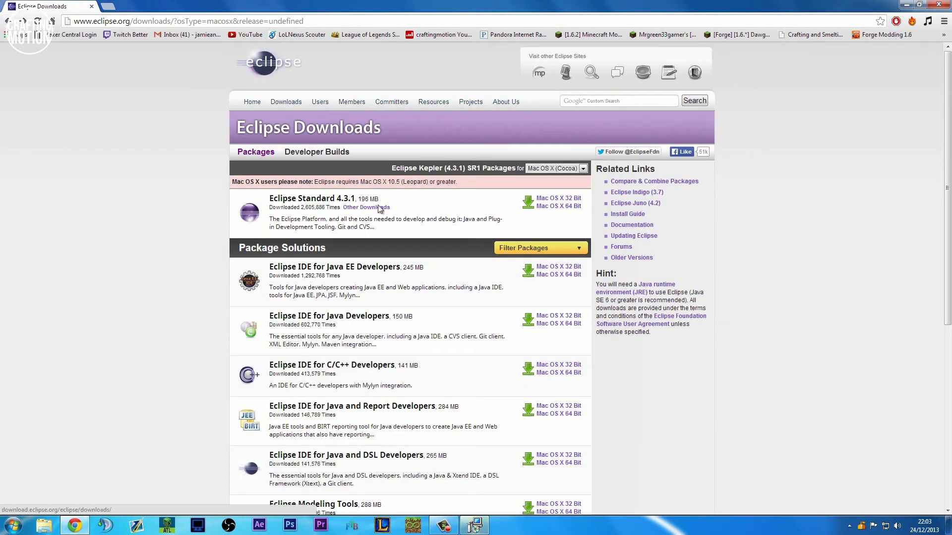
pyautogui.click(553, 168)
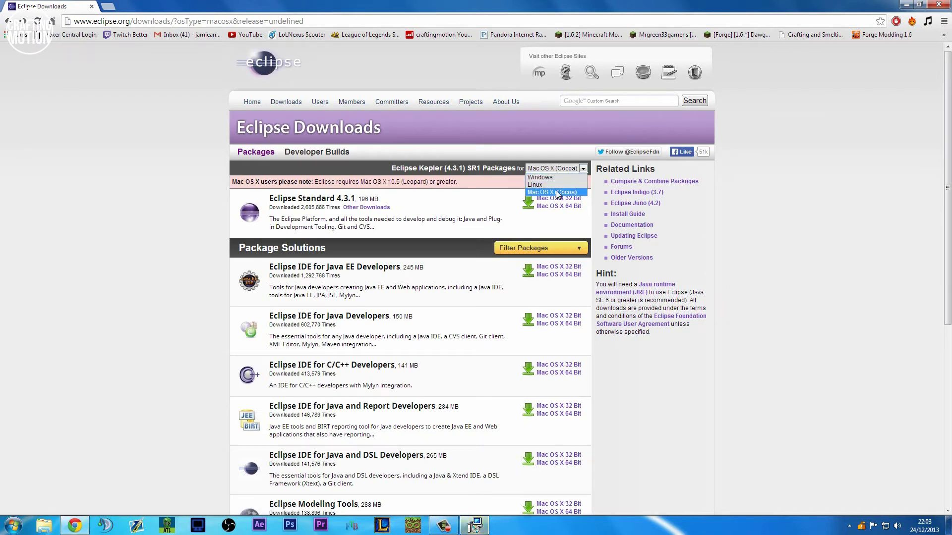
pyautogui.click(558, 192)
pyautogui.click(322, 199)
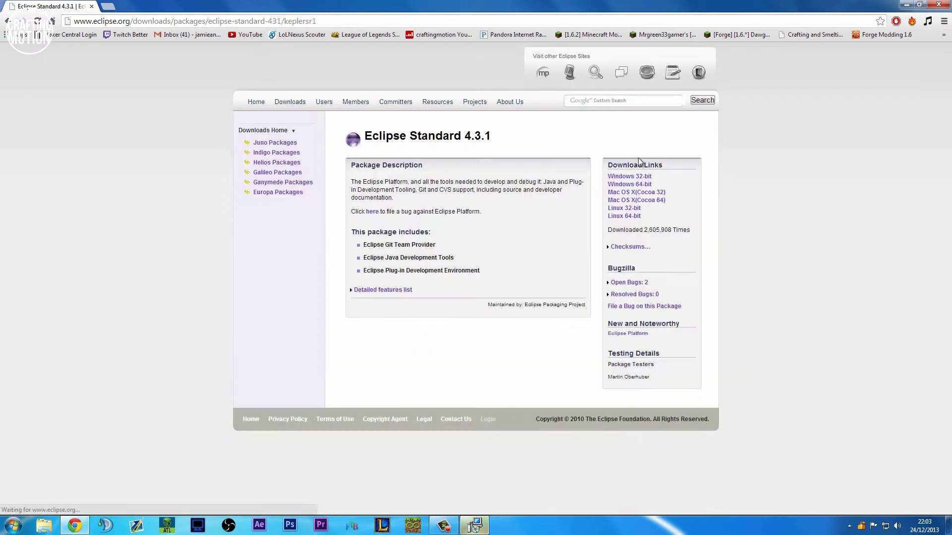
# - Visit the Windows 64-bit download page of Eclipse Standard 4.3.1 and return to the package page
pyautogui.click(645, 187)
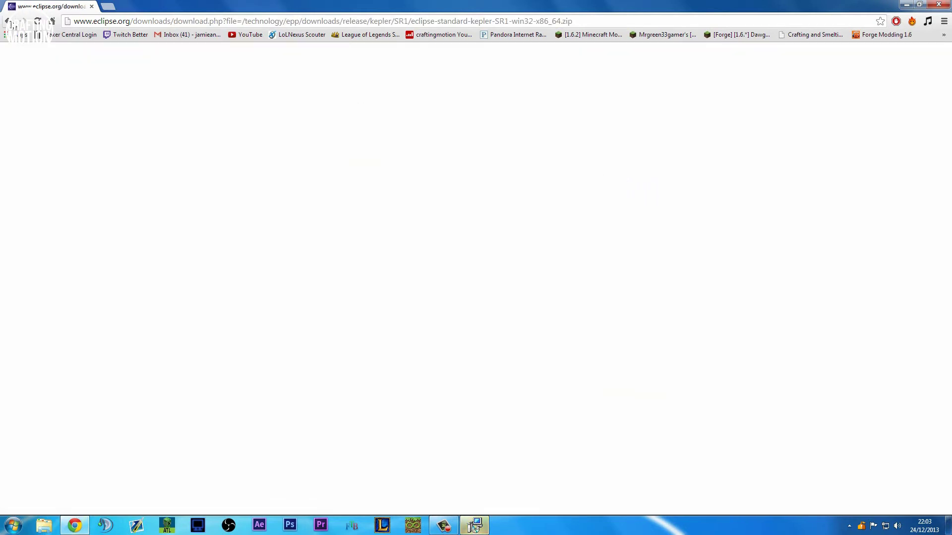
pyautogui.click(8, 22)
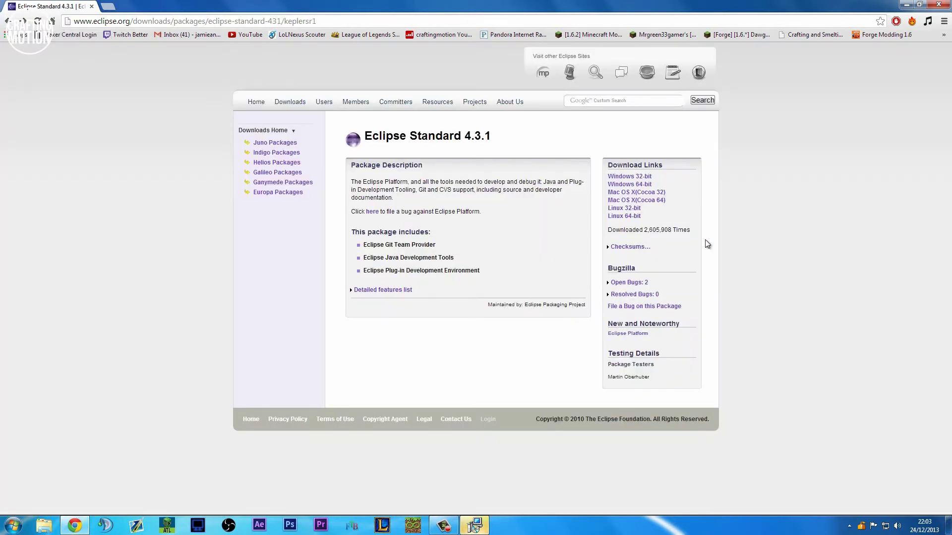
pyautogui.click(632, 187)
pyautogui.hotkey('alt', 'Left')
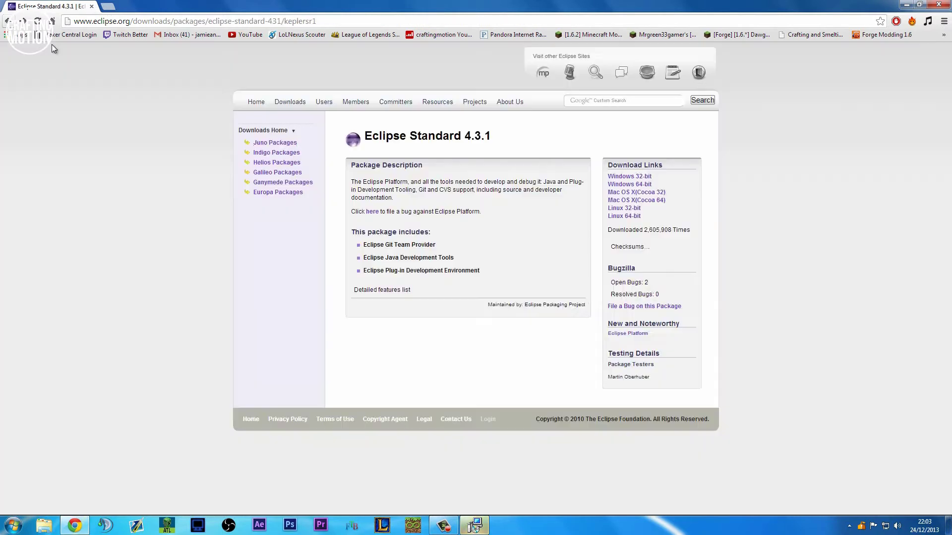
# - Bring up the finished Java SE Development Kit 7 Update 45 installer and close it
pyautogui.click(475, 527)
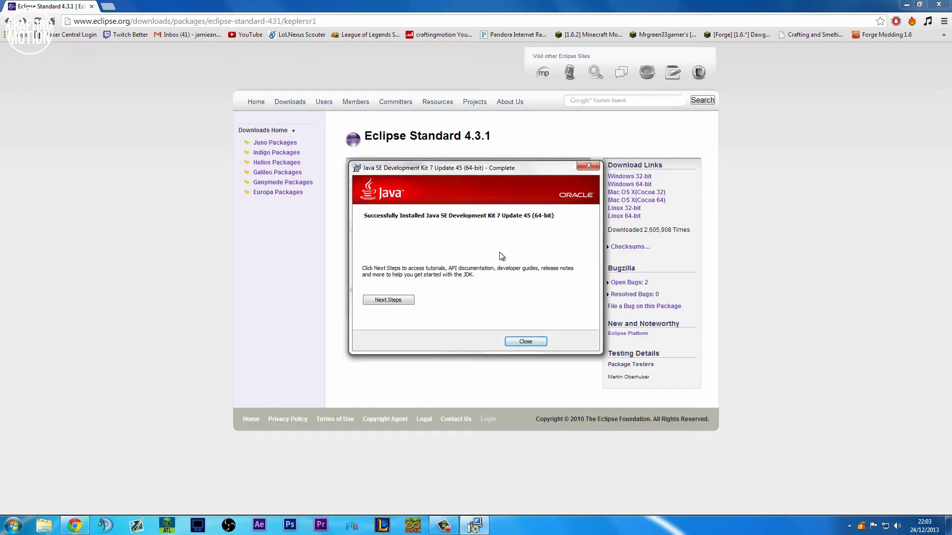
pyautogui.click(525, 342)
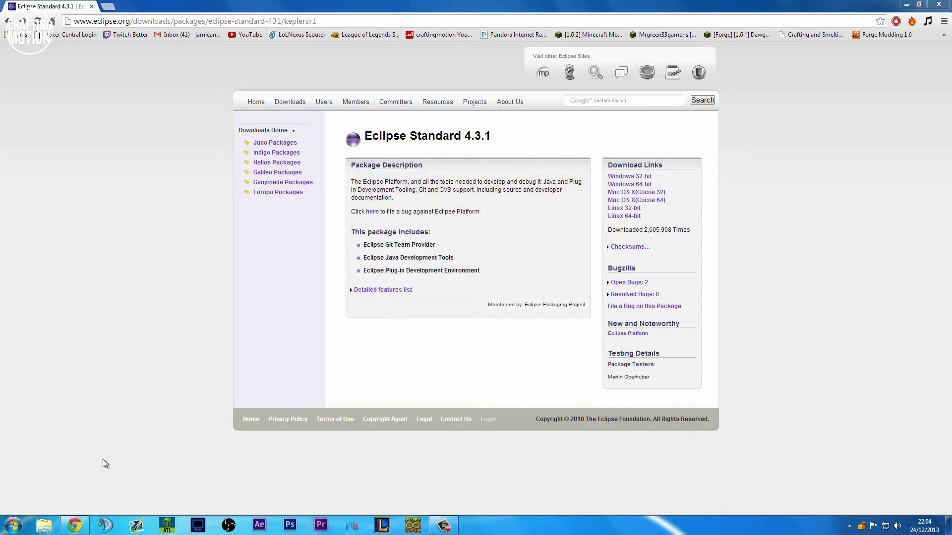
pyautogui.click(10, 525)
pyautogui.click(171, 362)
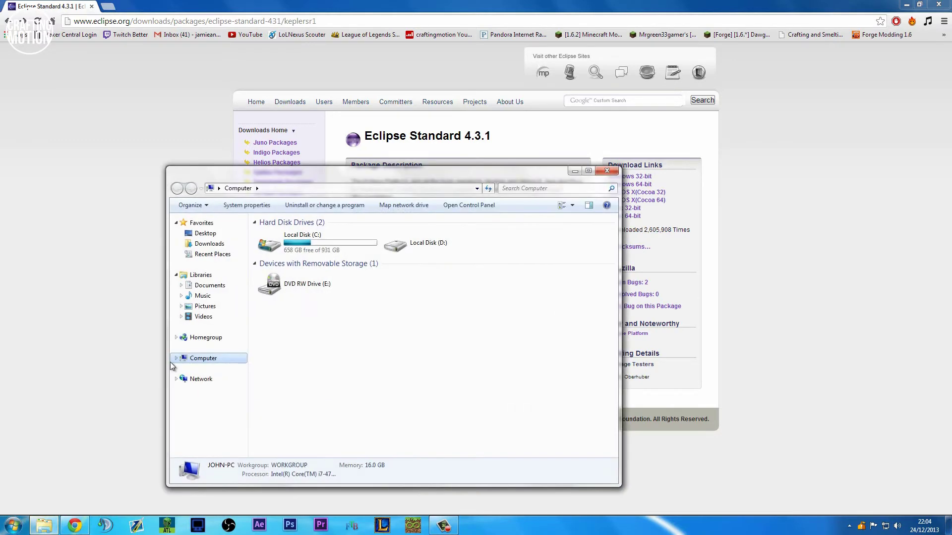
pyautogui.click(607, 171)
# - Open the computer's properties and bring up the environment variables from the advanced system settings
pyautogui.press('super')
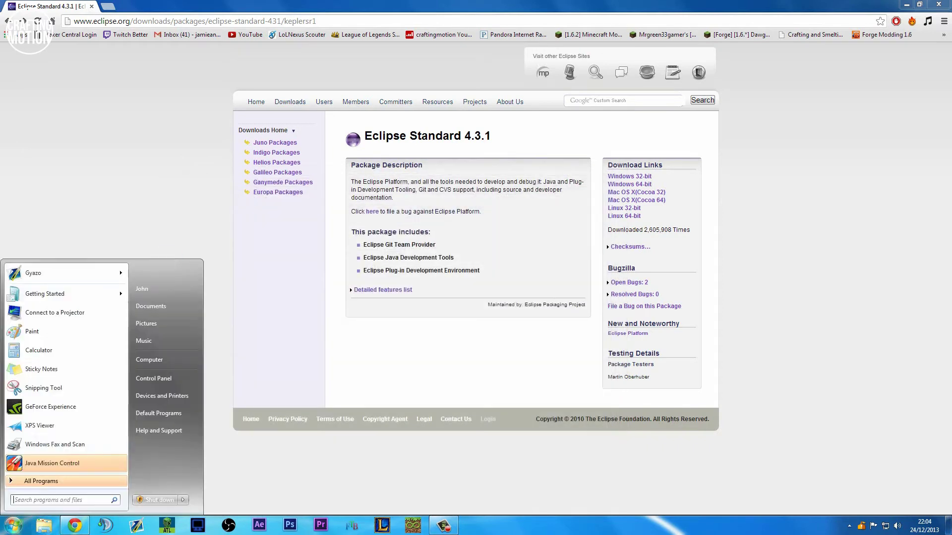
pyautogui.rightClick(164, 362)
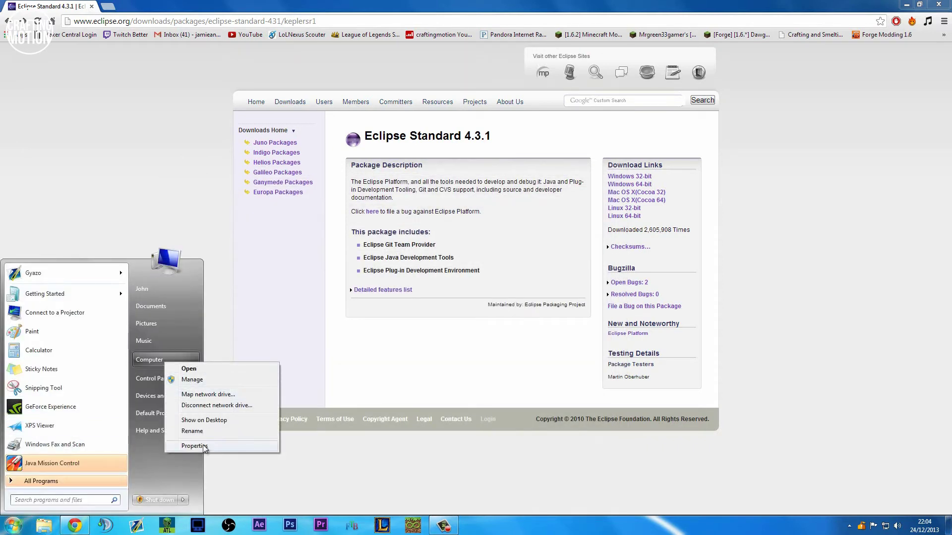
pyautogui.click(194, 445)
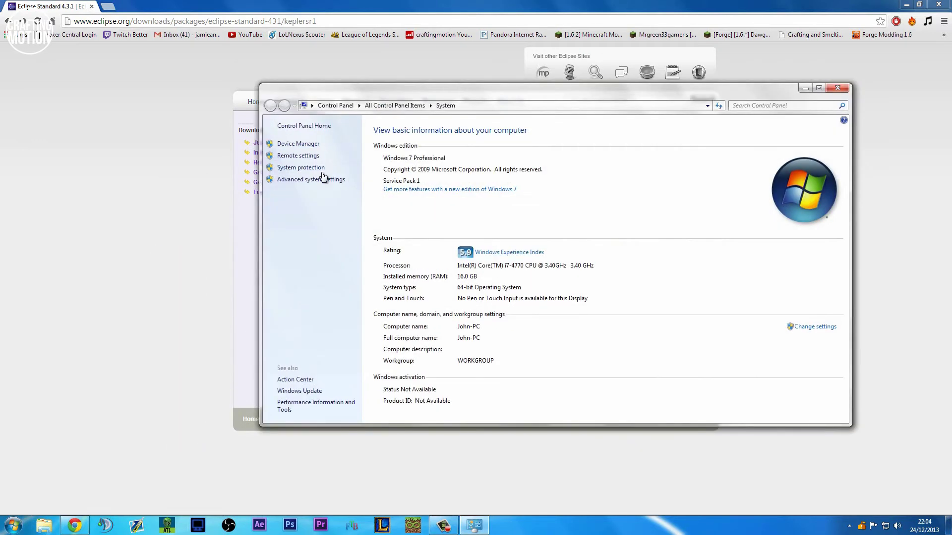
pyautogui.click(332, 182)
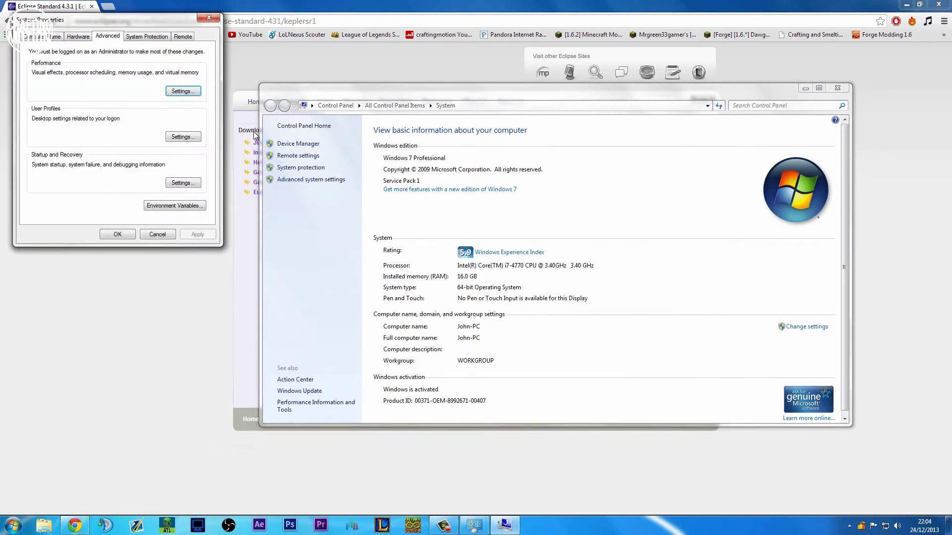
pyautogui.click(159, 208)
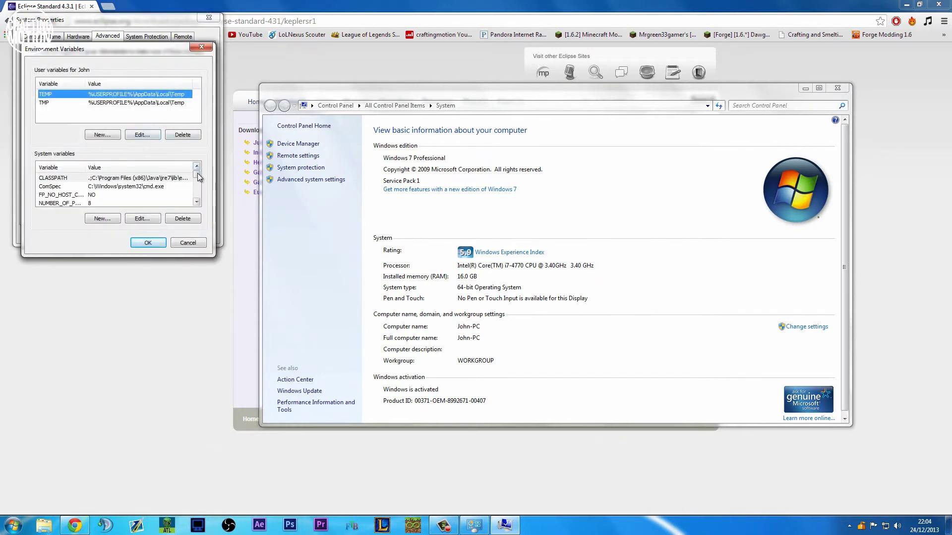
# - Edit the Path system variable and append a semicolon to the end of its existing value
pyautogui.scroll(-1, 202, 179)
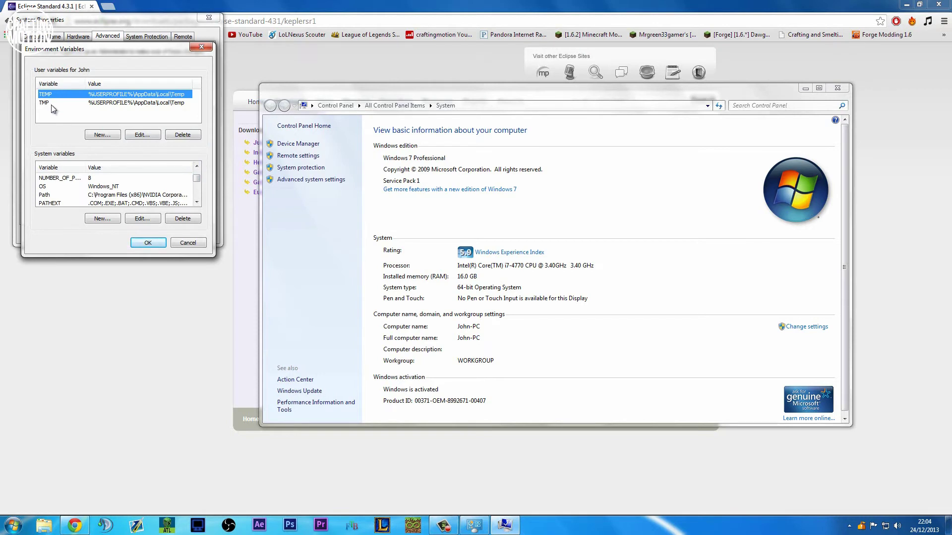
pyautogui.click(117, 194)
pyautogui.scroll(-1, 129, 186)
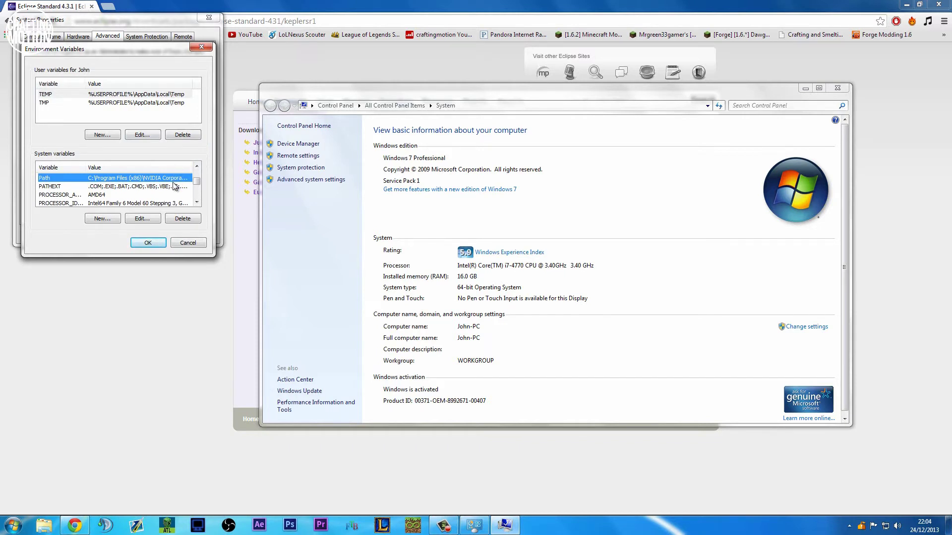
pyautogui.doubleClick(138, 183)
pyautogui.click(180, 129)
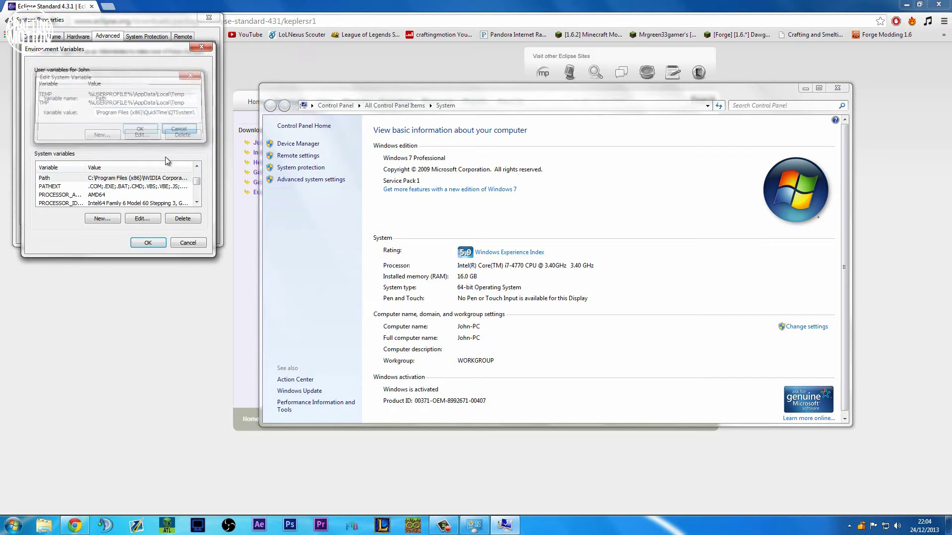
pyautogui.doubleClick(180, 181)
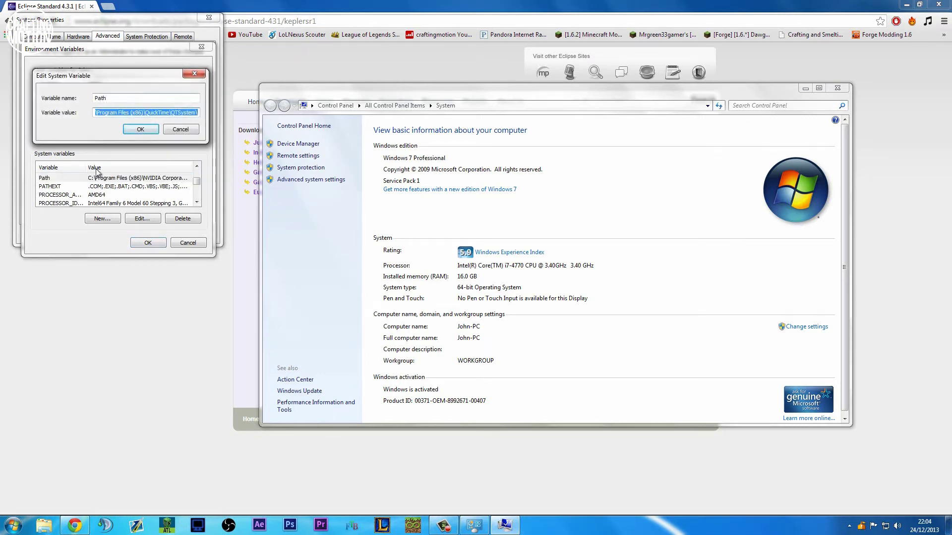
pyautogui.moveTo(124, 110); pyautogui.dragTo(40, 105)
pyautogui.click(108, 99)
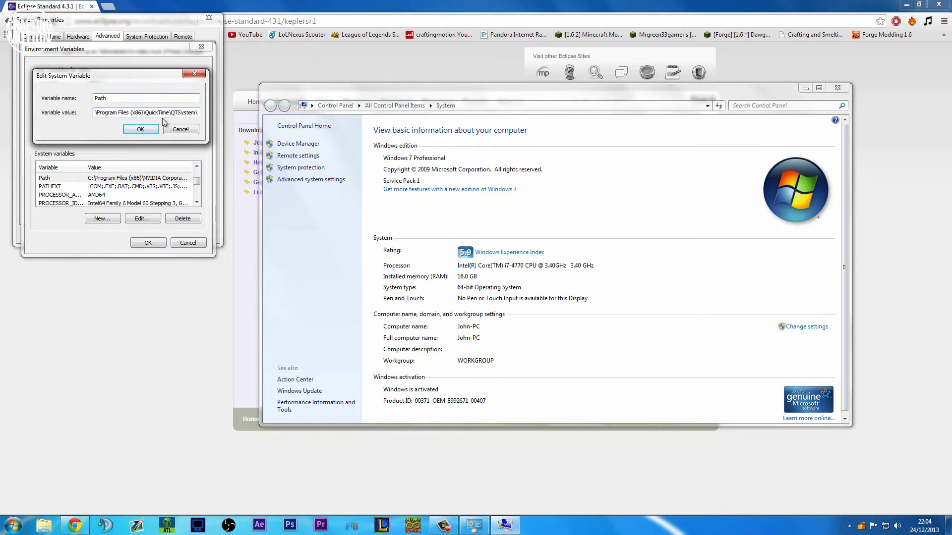
pyautogui.press('Tab')
pyautogui.moveTo(157, 112); pyautogui.dragTo(239, 115)
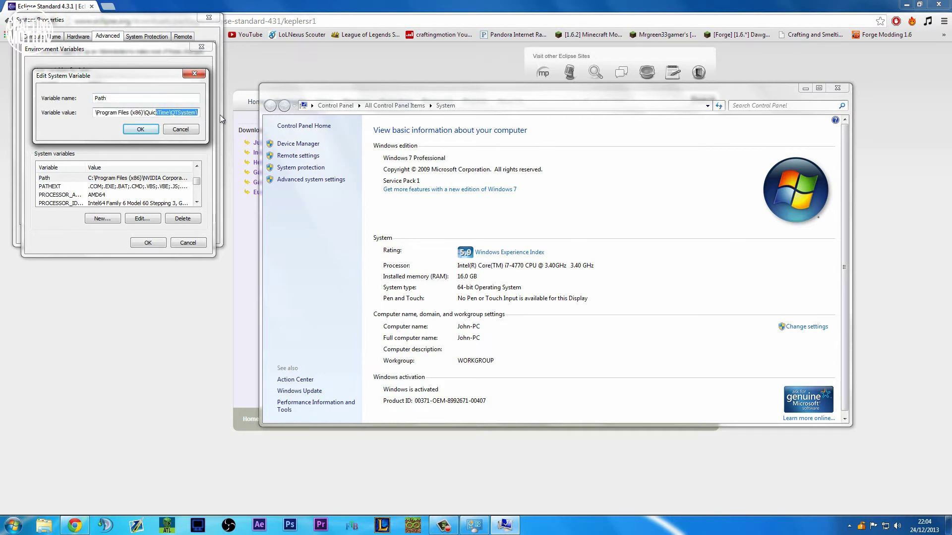
pyautogui.click(198, 115)
pyautogui.write(';')
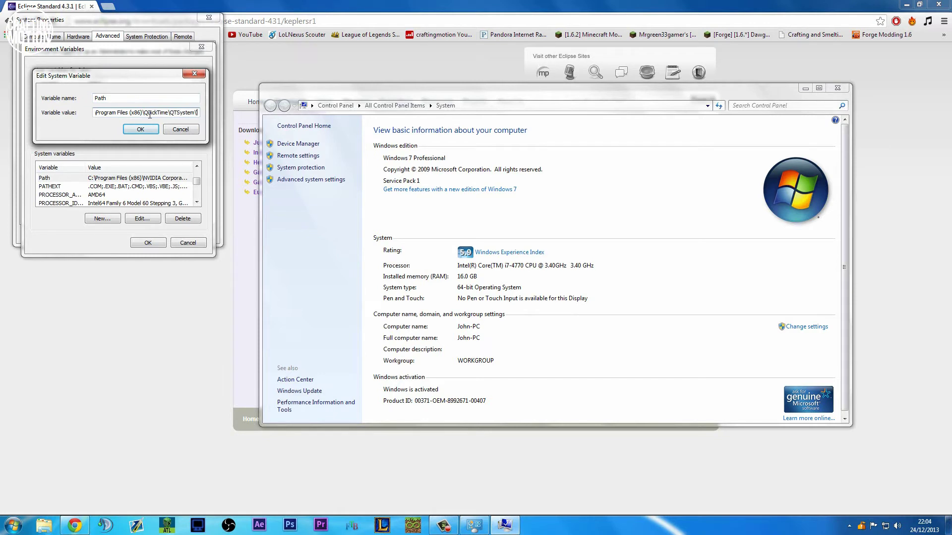
pyautogui.write(';')
# - Open Computer in a file window, move it clear of the variable dialog, and go to Local Disk (C:)
pyautogui.press('super')
pyautogui.click(172, 358)
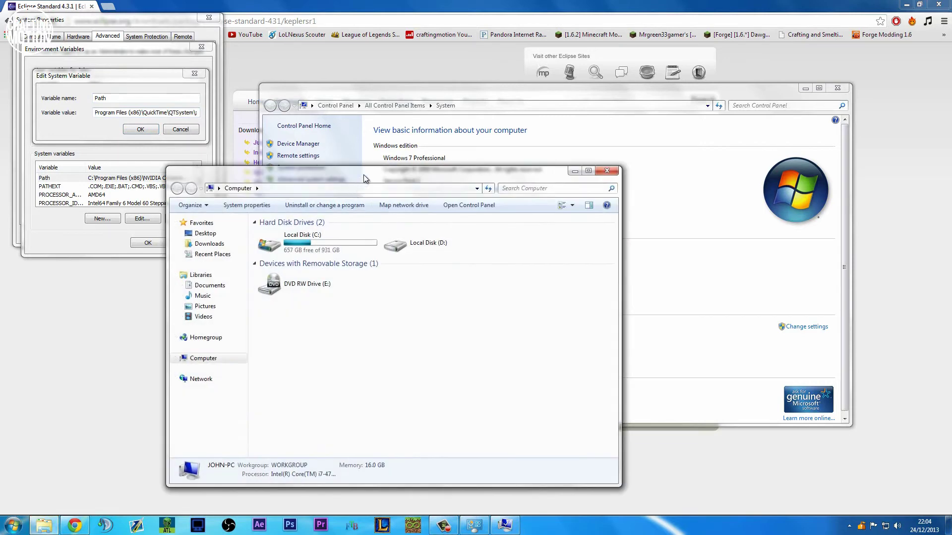
pyautogui.moveTo(364, 174); pyautogui.dragTo(565, 83)
pyautogui.doubleClick(505, 160)
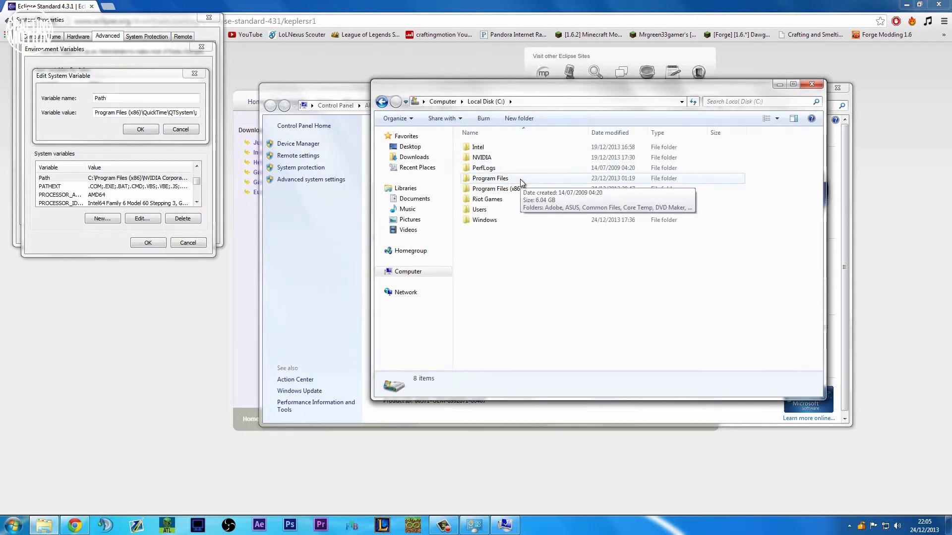
pyautogui.click(381, 101)
pyautogui.click(395, 101)
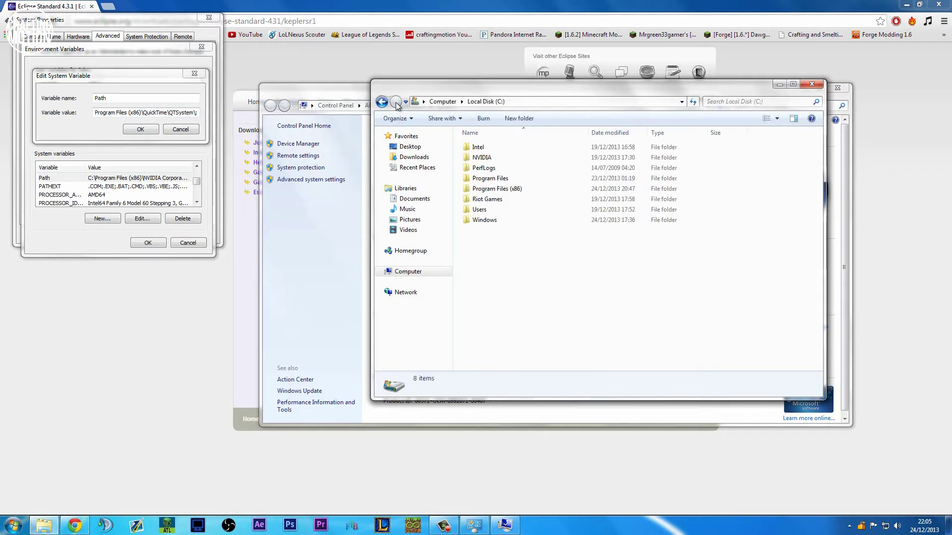
# - Browse to Program Files\Java\jdk1.7.0_45\bin and copy the folder's full path
pyautogui.doubleClick(511, 179)
pyautogui.scroll(-1, 496, 187)
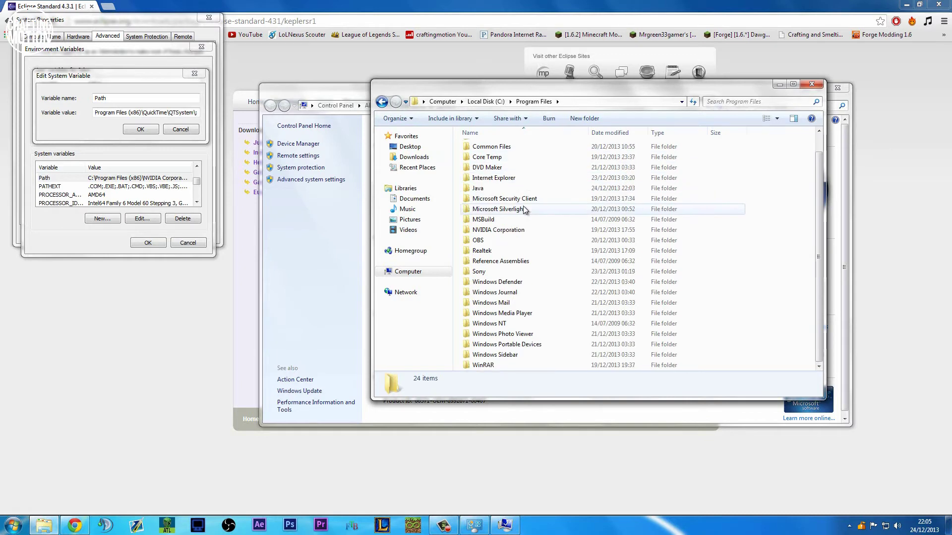
pyautogui.doubleClick(496, 188)
pyautogui.click(504, 148)
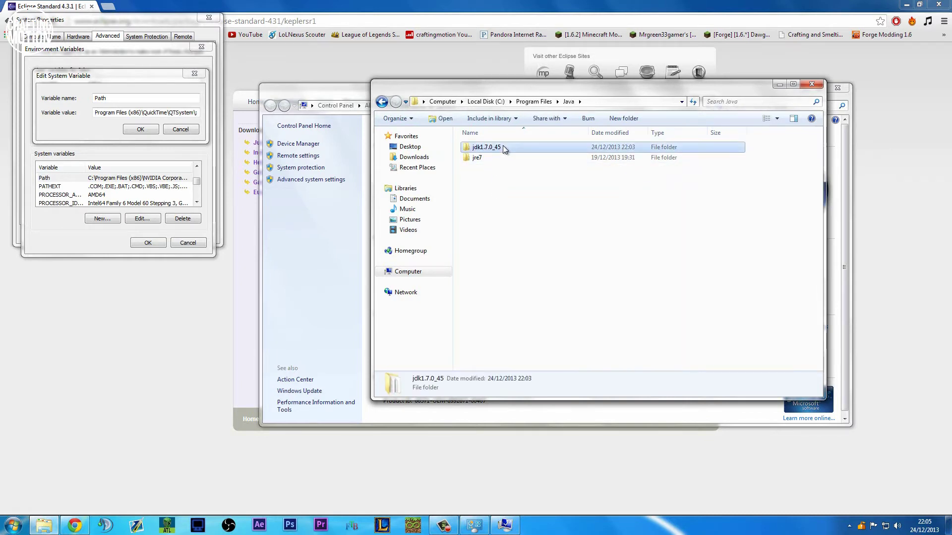
pyautogui.doubleClick(503, 148)
pyautogui.doubleClick(502, 148)
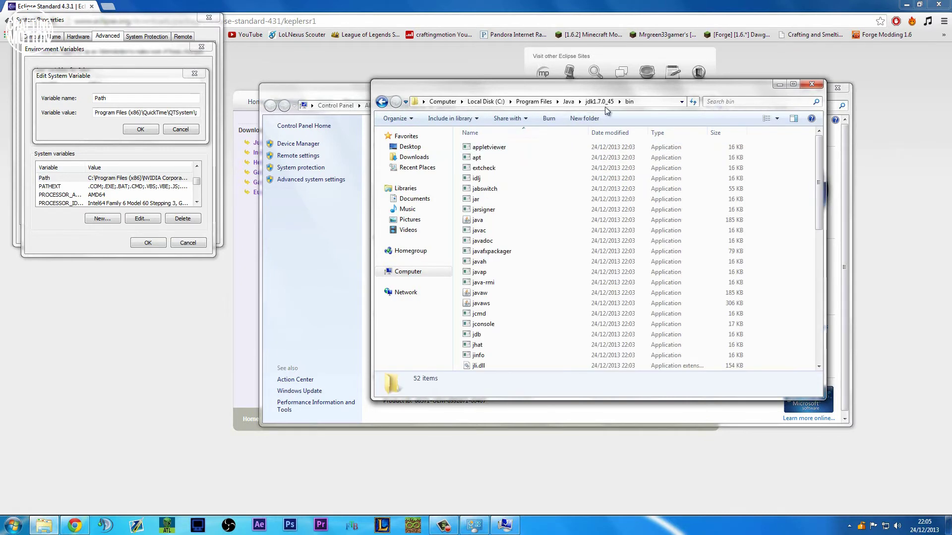
pyautogui.click(659, 102)
pyautogui.hotkey('ctrl', 'c')
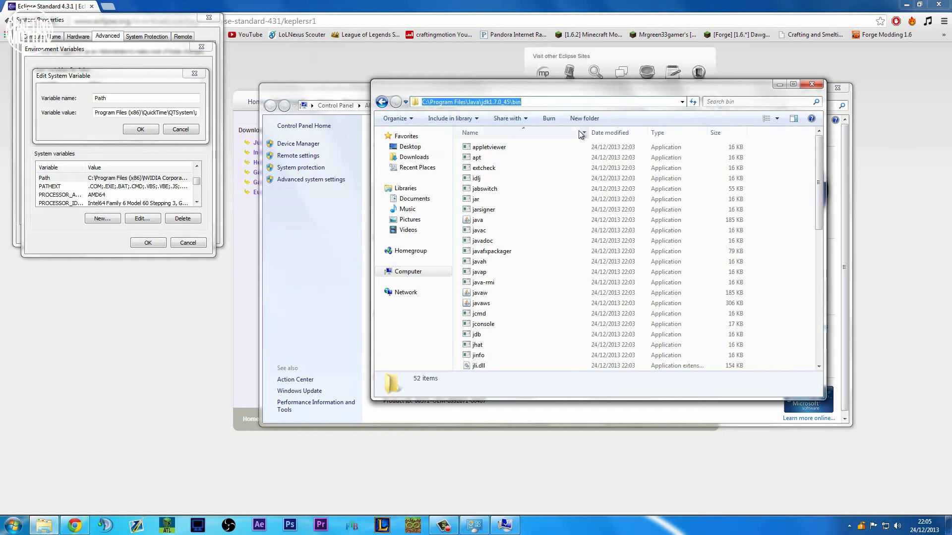
# - Append C:\Program Files\Java\jdk1.7.0_45\bin to the end of the Path value and confirm the environment variable changes
pyautogui.moveTo(195, 113); pyautogui.dragTo(258, 112)
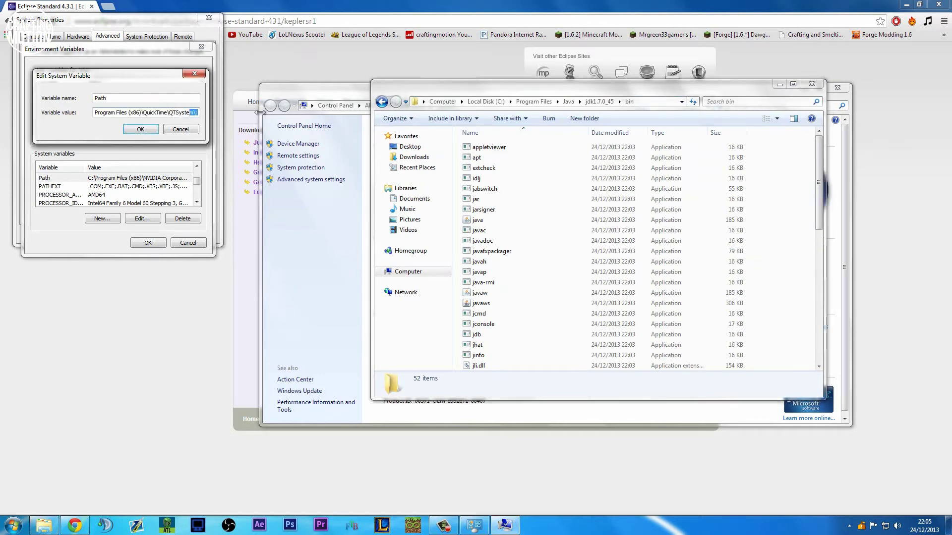
pyautogui.hotkey('ctrl', 'v')
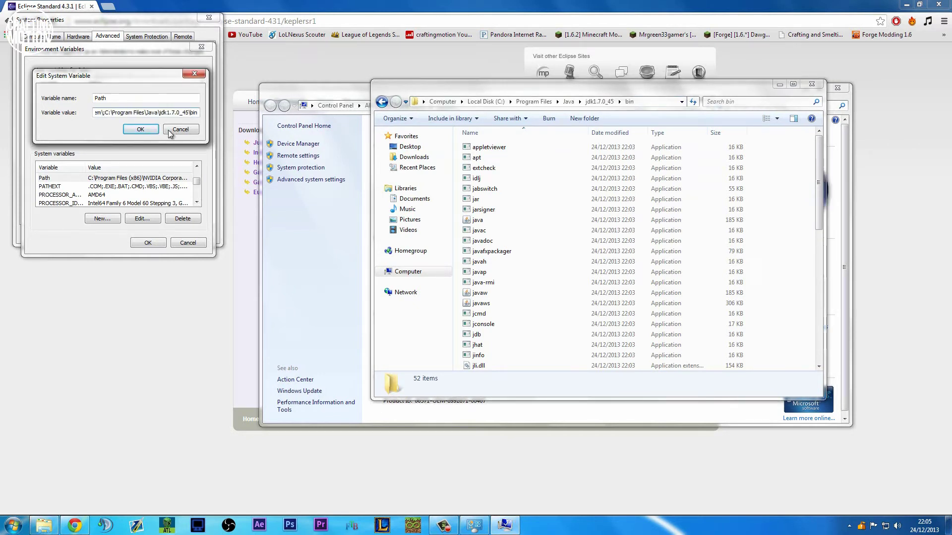
pyautogui.click(134, 130)
pyautogui.click(155, 242)
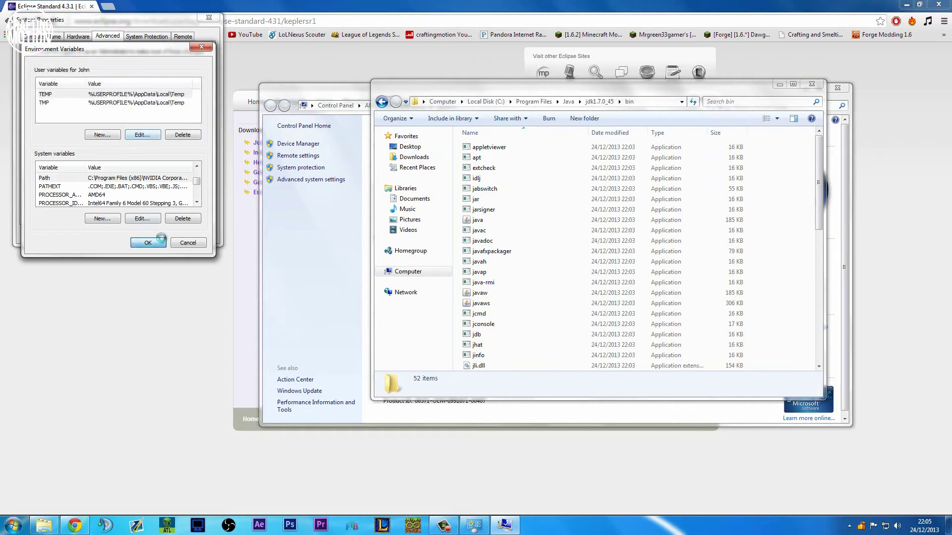
# - Close the bin folder window and confirm the System Properties dialog
pyautogui.click(493, 122)
pyautogui.hotkey('alt', 'F4')
pyautogui.press('Return')
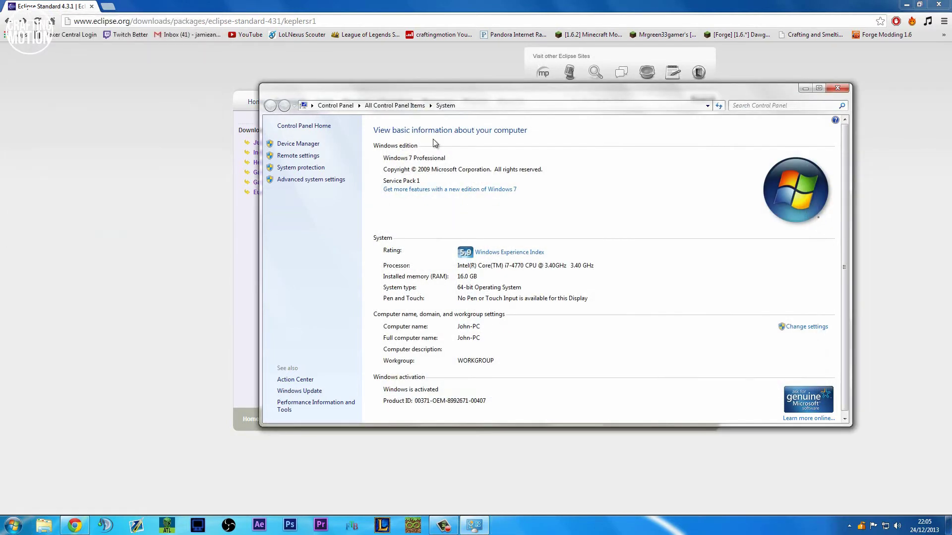
# - Open a command prompt and run the javac command to check that the compiler is reachable through Path
pyautogui.press('super')
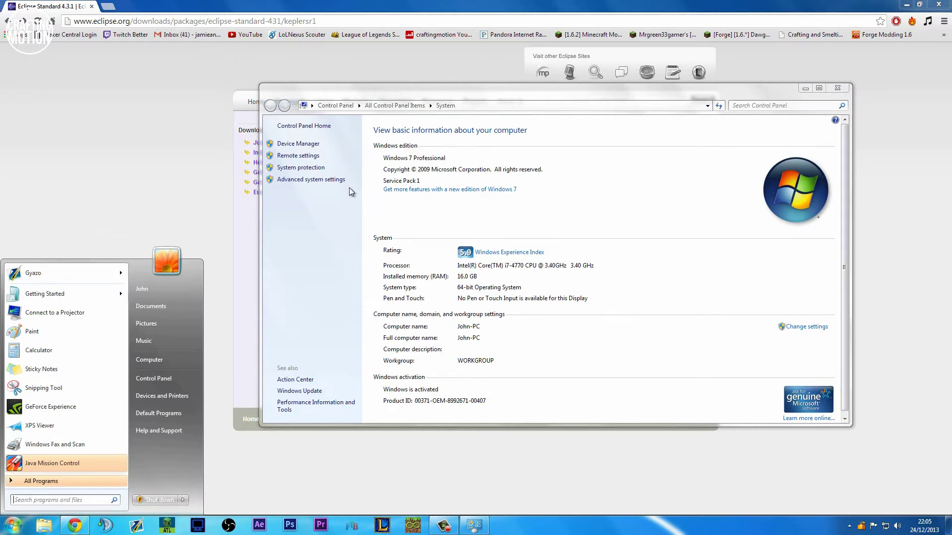
pyautogui.write('cmd')
pyautogui.press('Return')
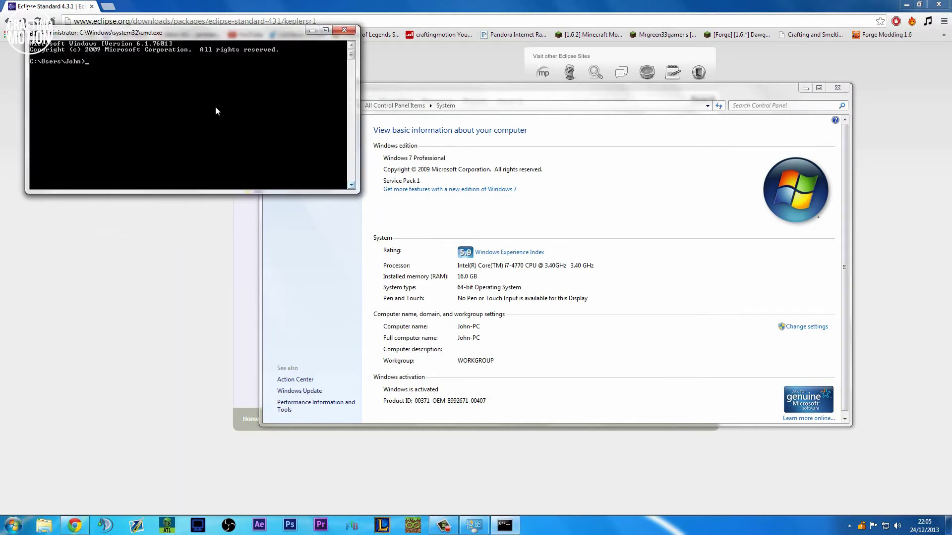
pyautogui.write('javac')
pyautogui.press('Return')
# - Examine the usage and option list printed by javac, and close the command prompt
pyautogui.scroll(6, 211, 103)
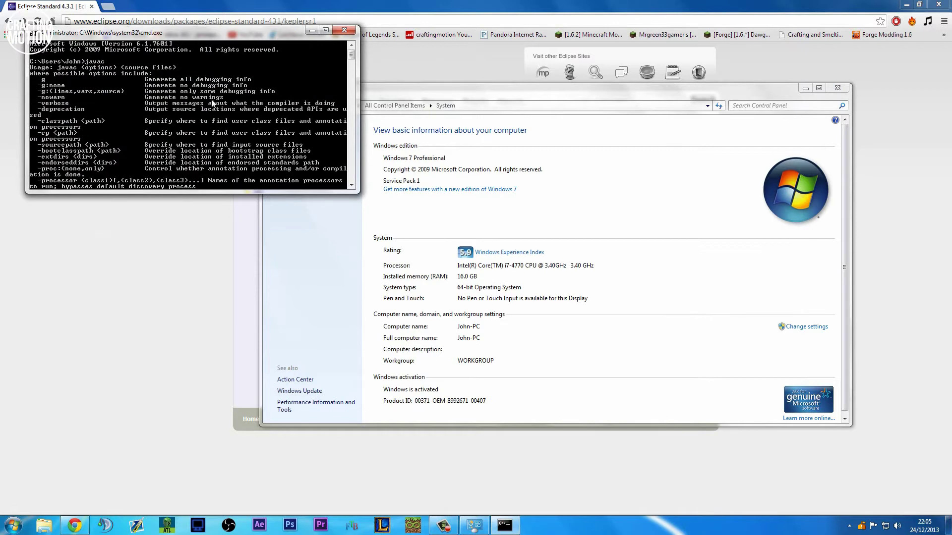
pyautogui.scroll(-6, 97, 84)
pyautogui.scroll(6, 192, 123)
pyautogui.scroll(-6, 192, 123)
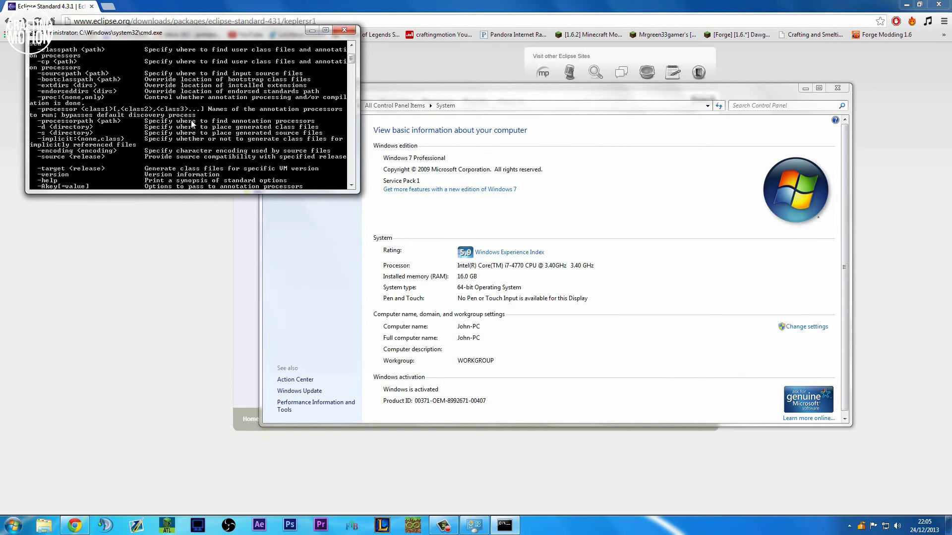
pyautogui.scroll(6, 195, 93)
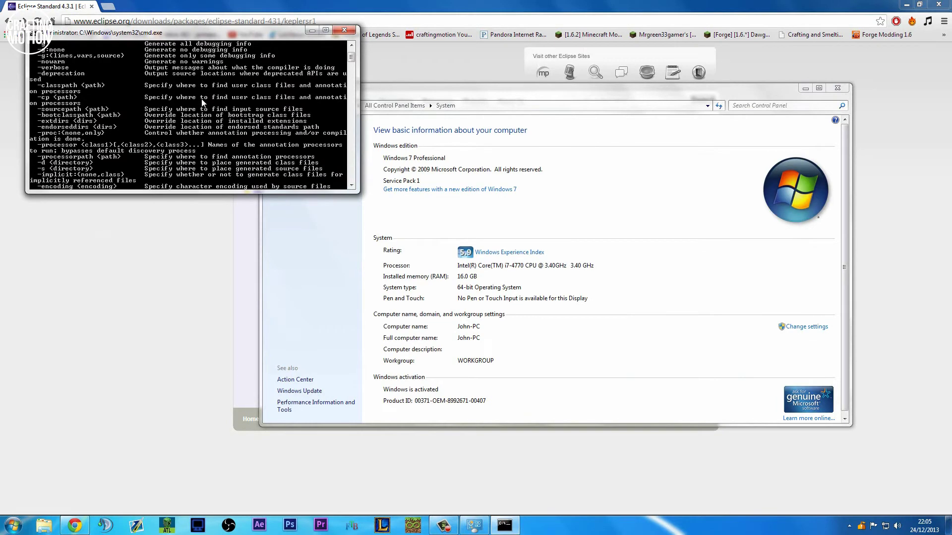
pyautogui.scroll(-6, 237, 92)
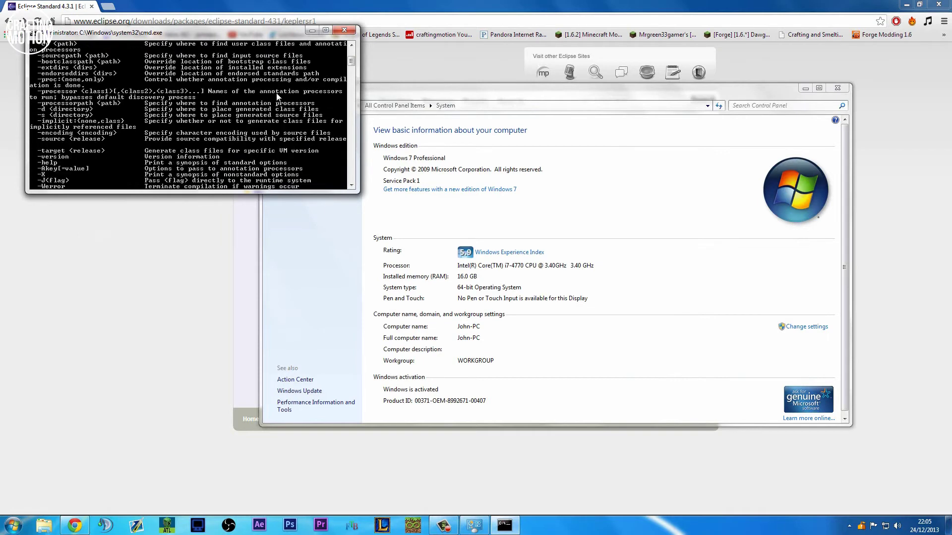
pyautogui.scroll(8, 246, 100)
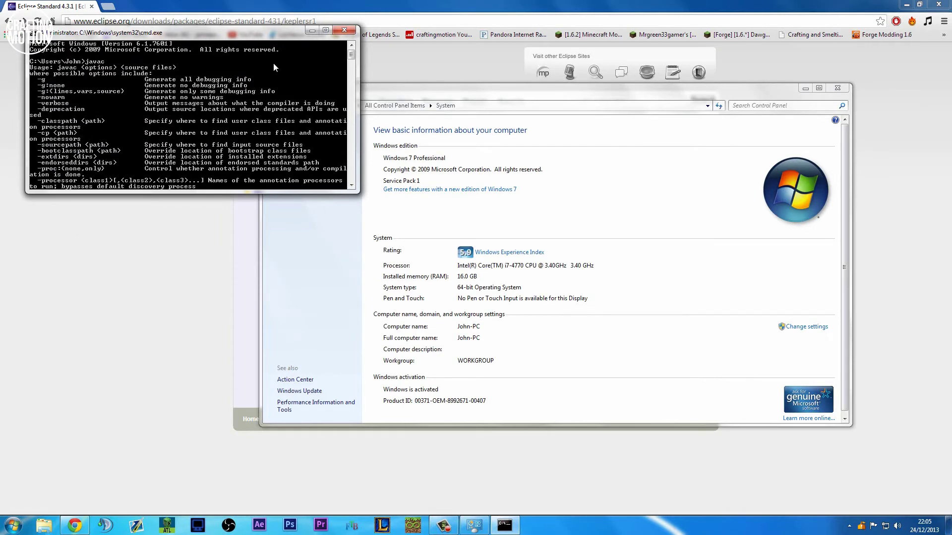
pyautogui.scroll(2, 189, 97)
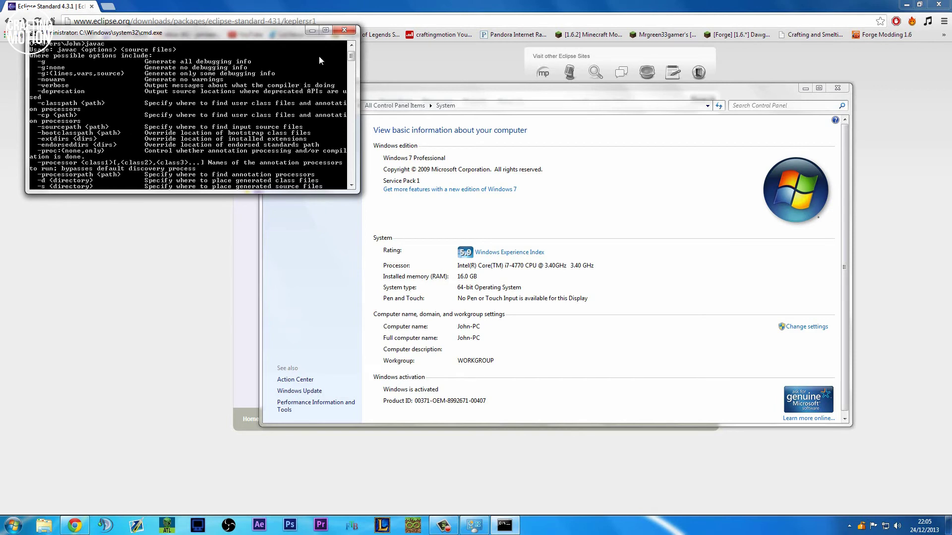
pyautogui.click(344, 30)
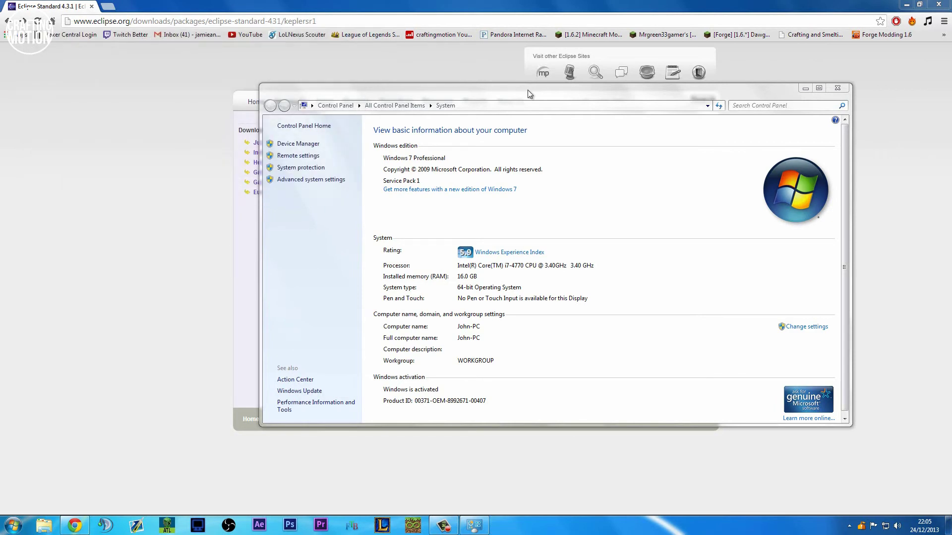
# - Return to the Eclipse Standard 4.3.1 page and download the Windows 64-bit package from the offered mirror
pyautogui.click(201, 212)
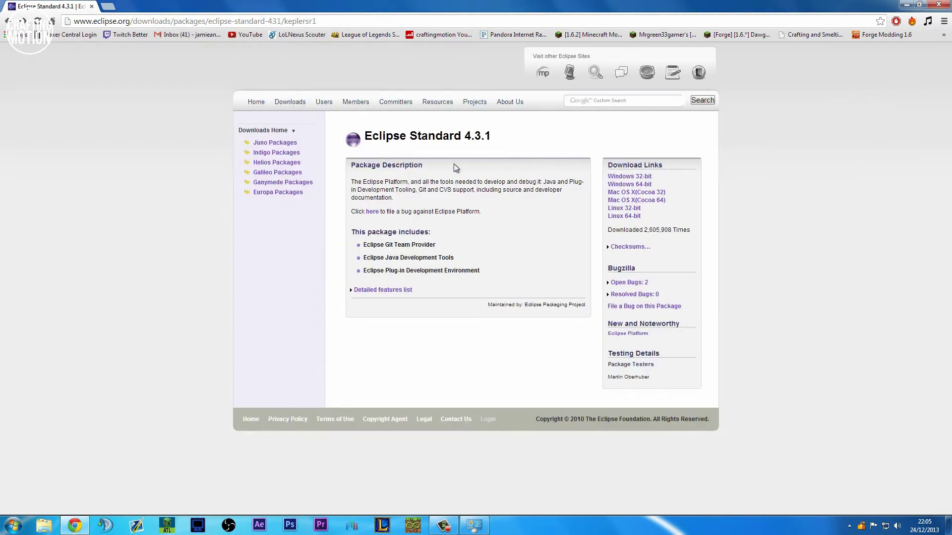
pyautogui.click(625, 184)
pyautogui.click(394, 188)
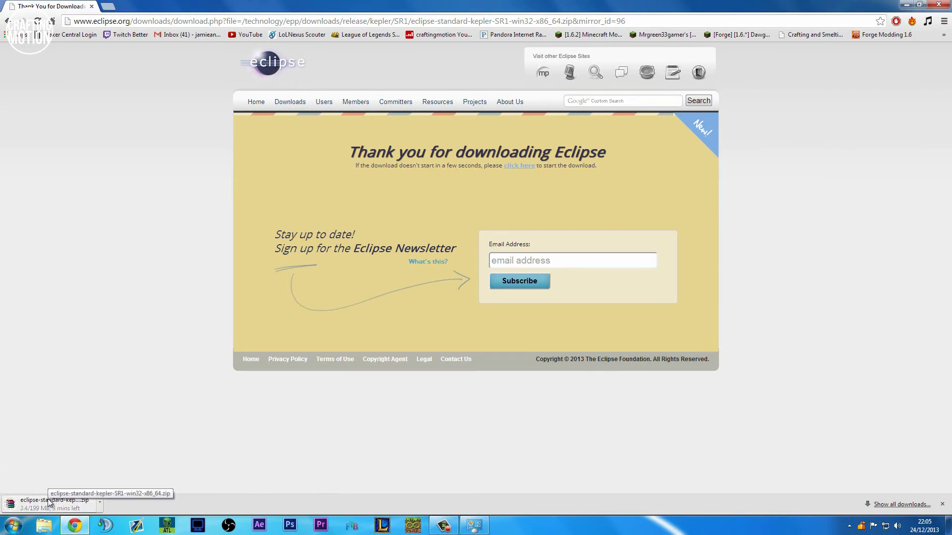
pyautogui.click(475, 526)
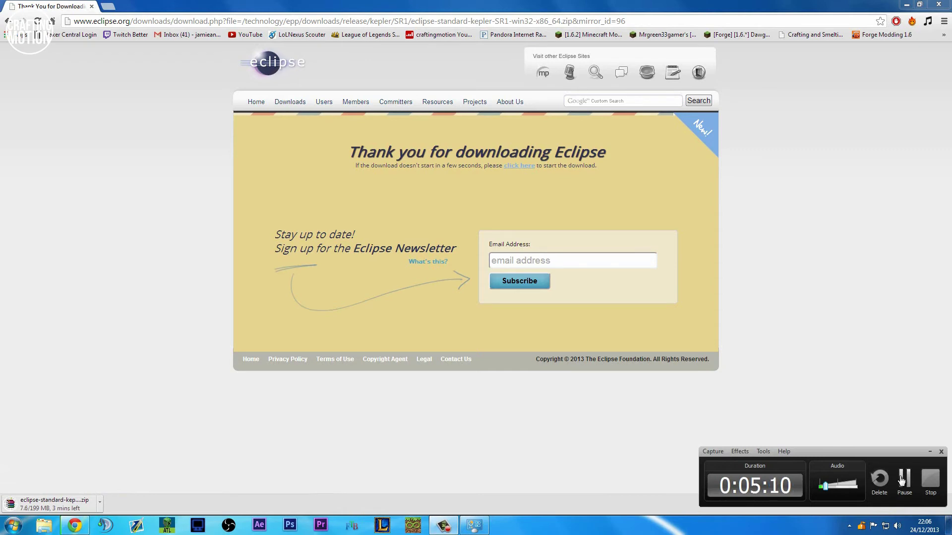
pyautogui.click(903, 479)
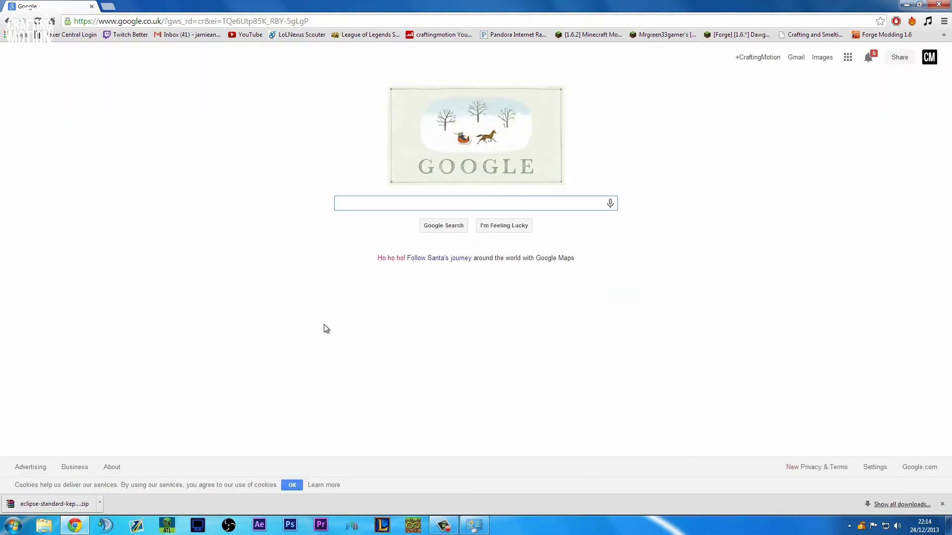
# - Open the downloaded eclipse-standard-kepler-SR1-win32-x86_64.zip in WinRAR and extract it to the Desktop
pyautogui.click(72, 504)
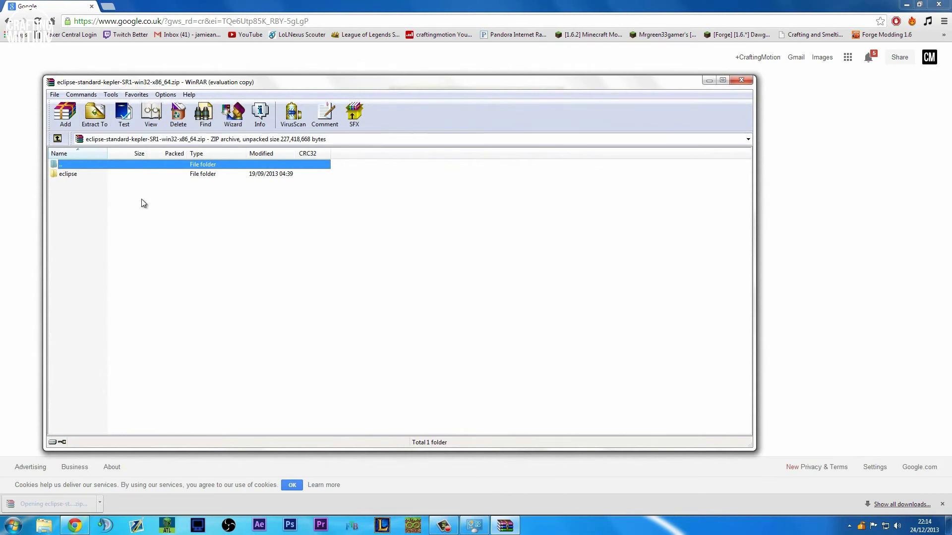
pyautogui.click(95, 114)
pyautogui.click(427, 208)
pyautogui.click(429, 369)
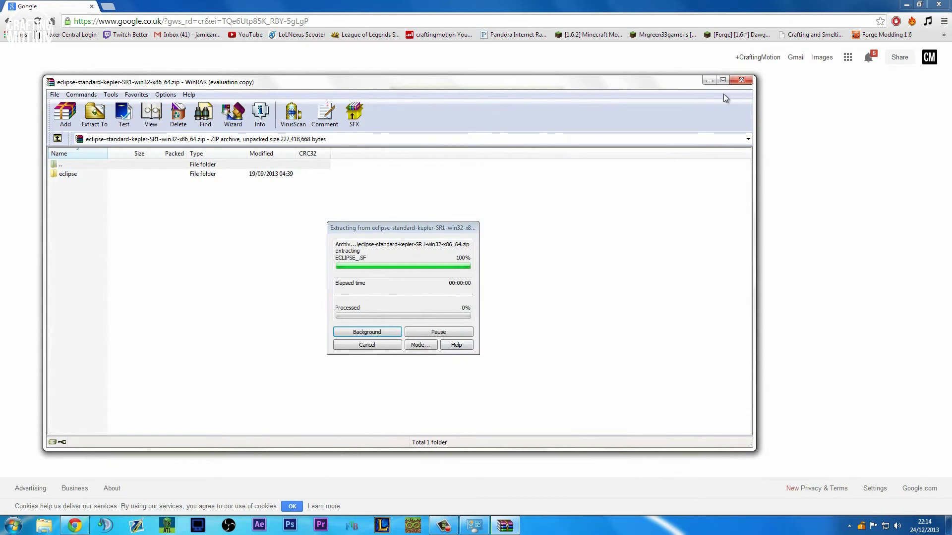
# - Minimize the browser, close the System window, and close WinRAR once the extraction is complete
pyautogui.click(907, 4)
pyautogui.moveTo(486, 91); pyautogui.dragTo(537, 54)
pyautogui.click(837, 88)
pyautogui.moveTo(644, 44); pyautogui.dragTo(713, 37)
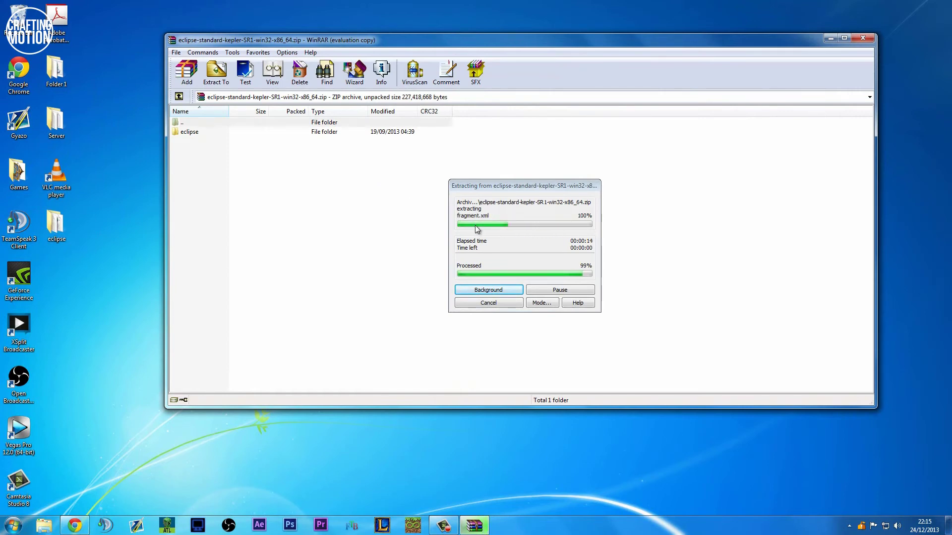
pyautogui.click(862, 38)
# - Open the extracted eclipse folder on the desktop and pin the eclipse application to the taskbar
pyautogui.doubleClick(55, 226)
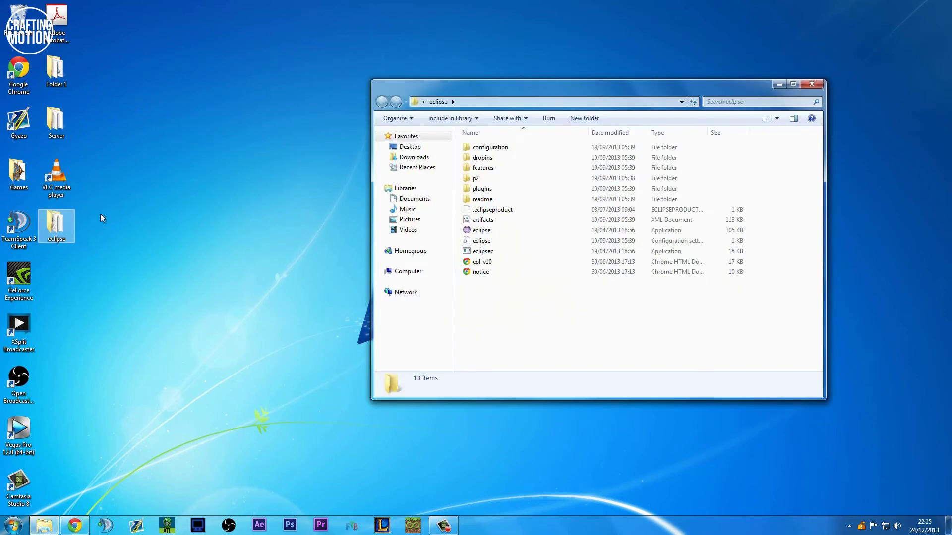
pyautogui.click(498, 231)
pyautogui.rightClick(498, 231)
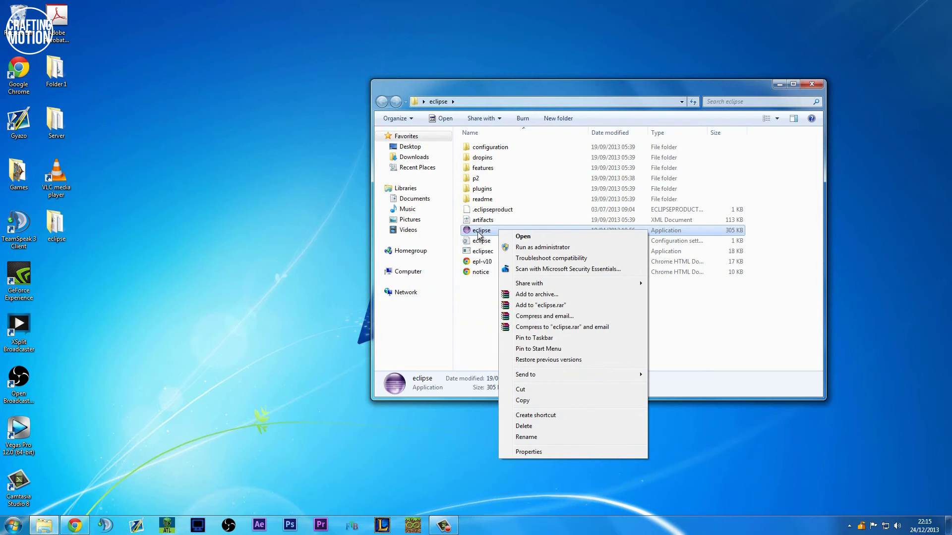
pyautogui.press('m')
pyautogui.press('Escape')
pyautogui.rightClick(517, 231)
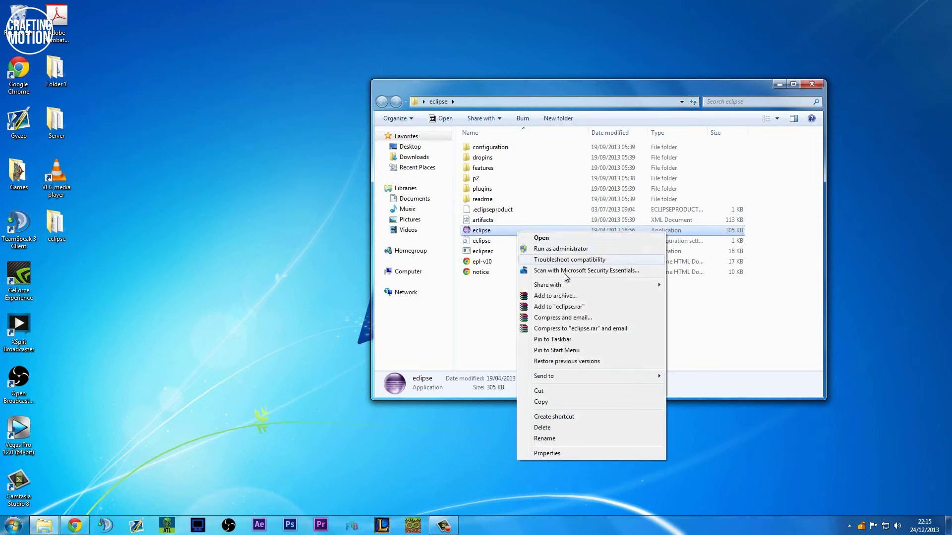
pyautogui.click(576, 340)
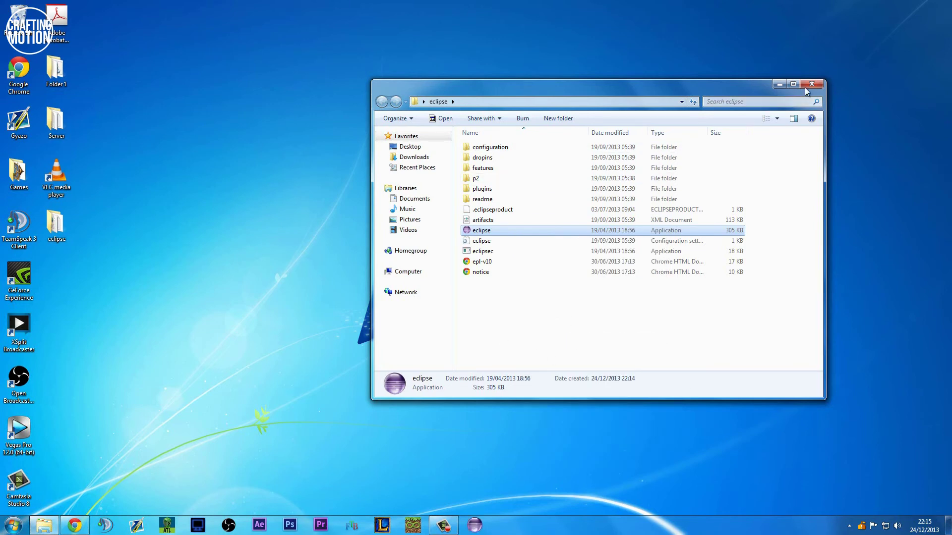
# - Close the eclipse folder, launch Eclipse from its pinned shortcut, and allow the unverified eclipse.exe to run
pyautogui.click(806, 85)
pyautogui.click(475, 525)
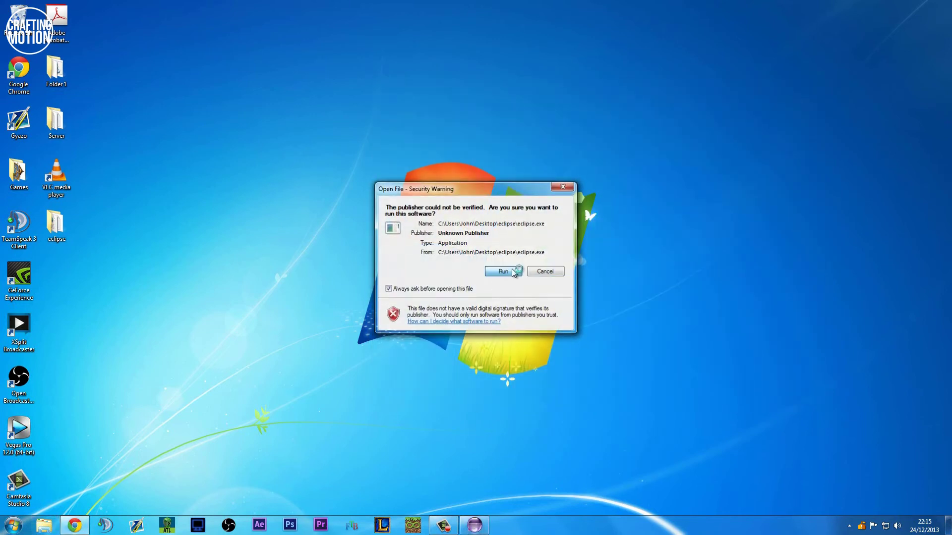
pyautogui.click(503, 271)
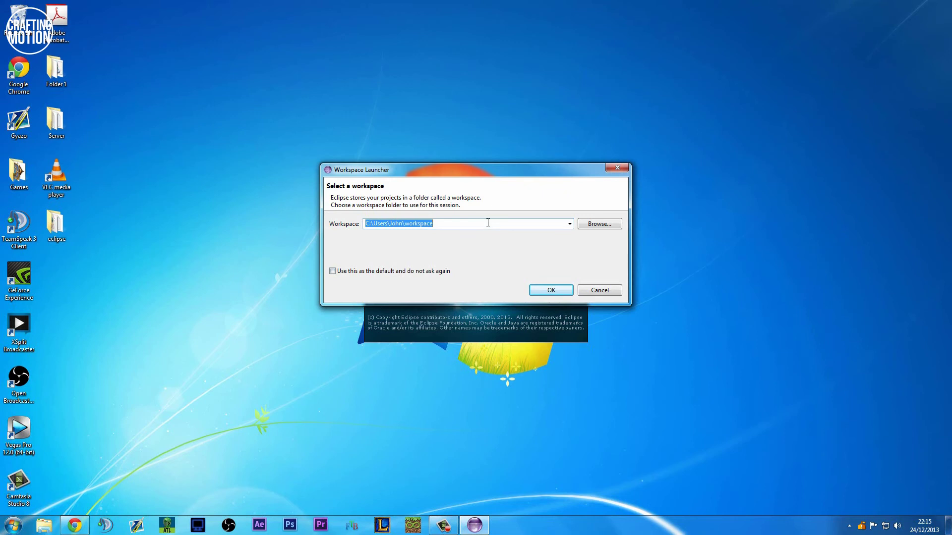
# - Browse for a workspace directory and expand Libraries to the Documents library
pyautogui.click(434, 223)
pyautogui.moveTo(433, 224); pyautogui.dragTo(407, 223)
pyautogui.click(597, 226)
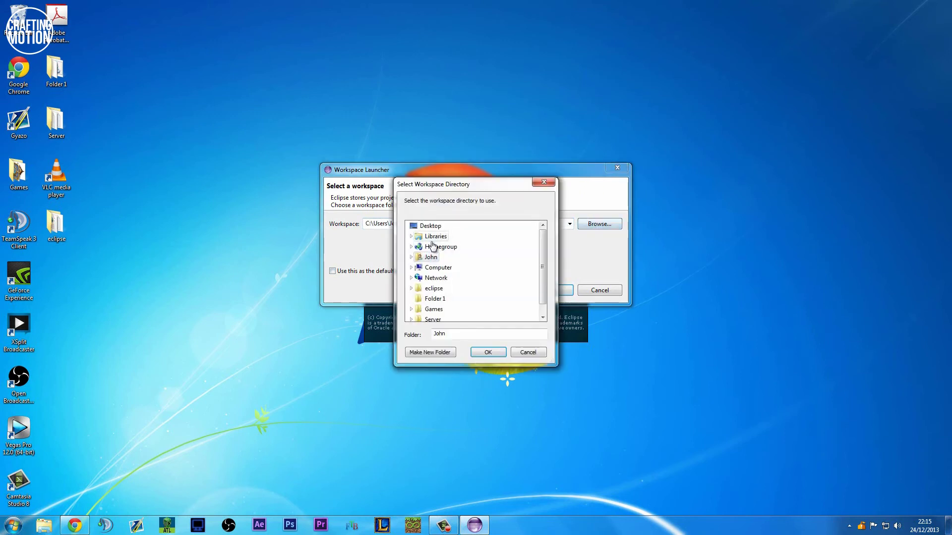
pyautogui.click(411, 237)
pyautogui.doubleClick(425, 247)
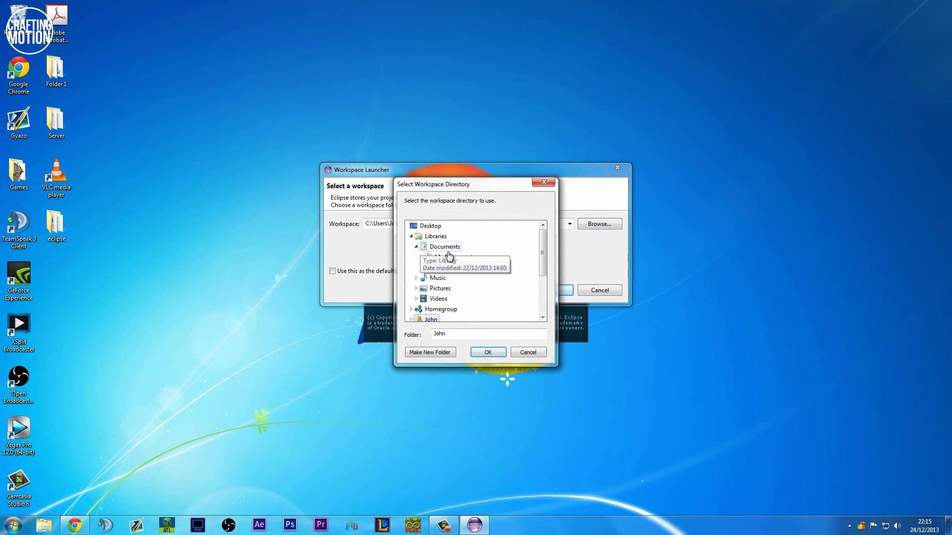
# - Create a folder named Tutorial Workspace in My Documents and start Eclipse with it as the workspace
pyautogui.click(448, 352)
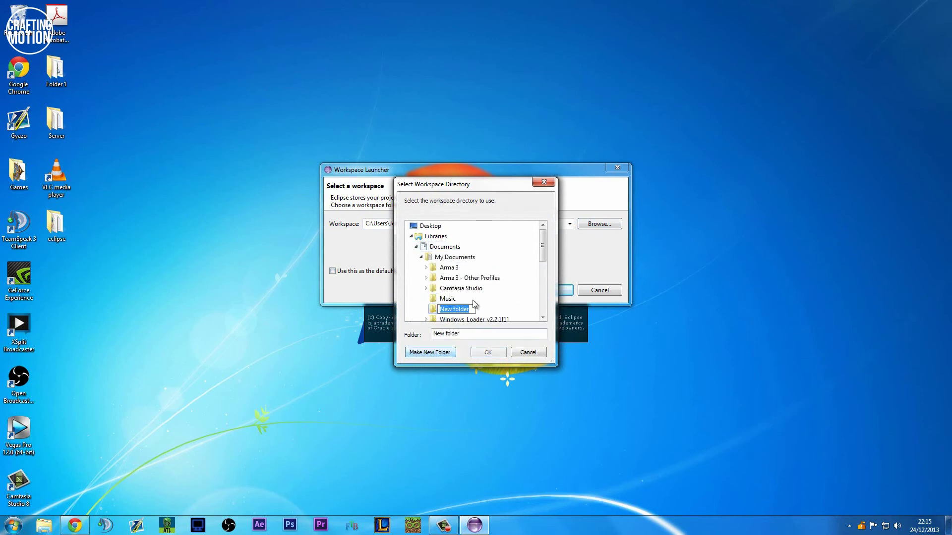
pyautogui.write('Wo')
pyautogui.write('rk')
pyautogui.write('Tutorial Work')
pyautogui.write('space')
pyautogui.press('Return')
pyautogui.click(491, 353)
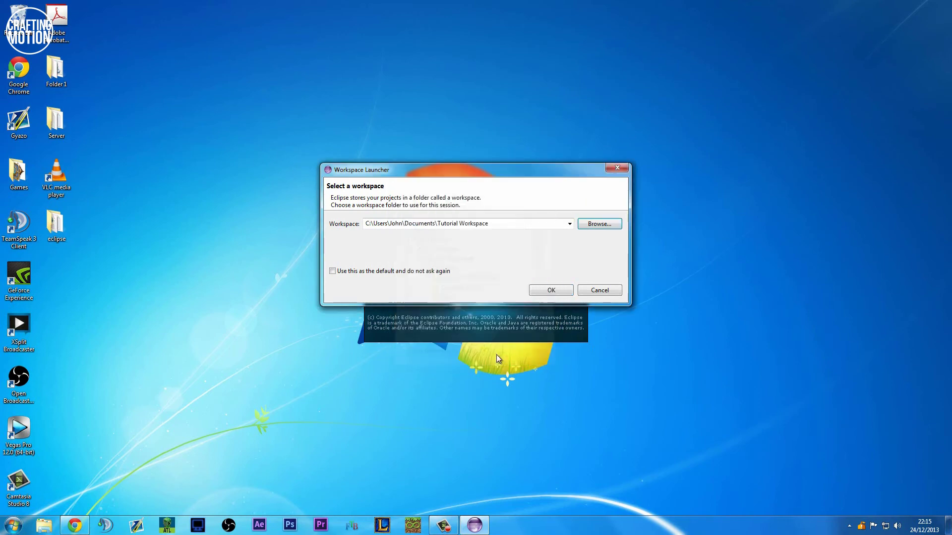
pyautogui.click(546, 292)
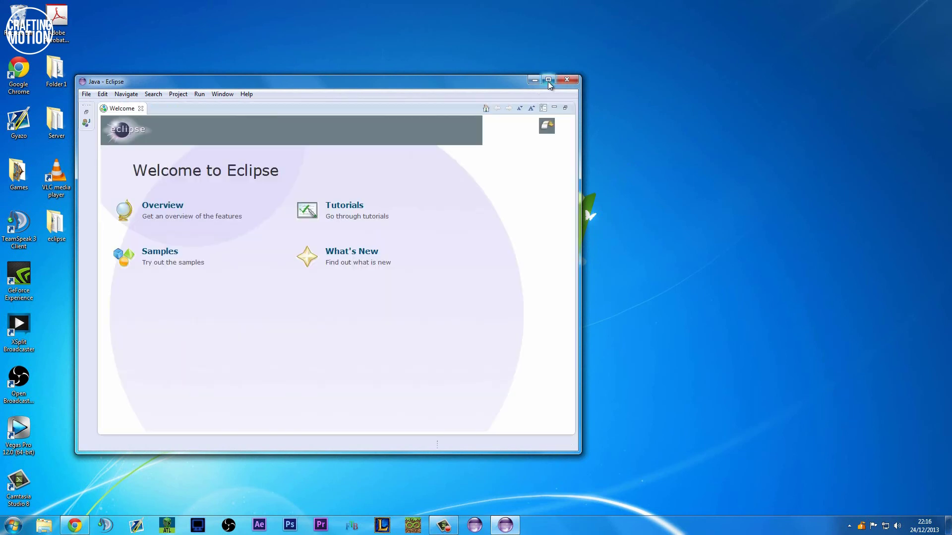
# - Maximize the Eclipse window and close the Welcome page to reveal the Java workbench
pyautogui.click(549, 80)
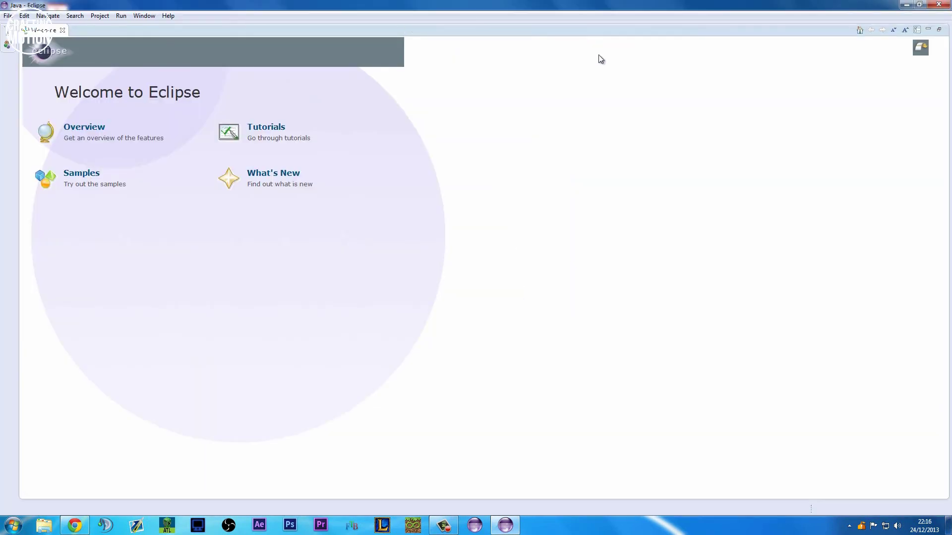
pyautogui.click(62, 30)
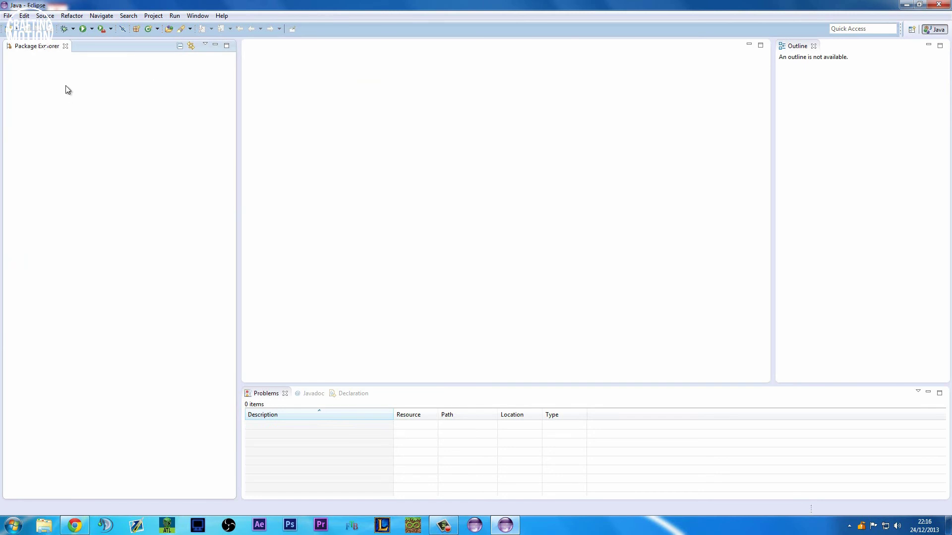
pyautogui.rightClick(162, 195)
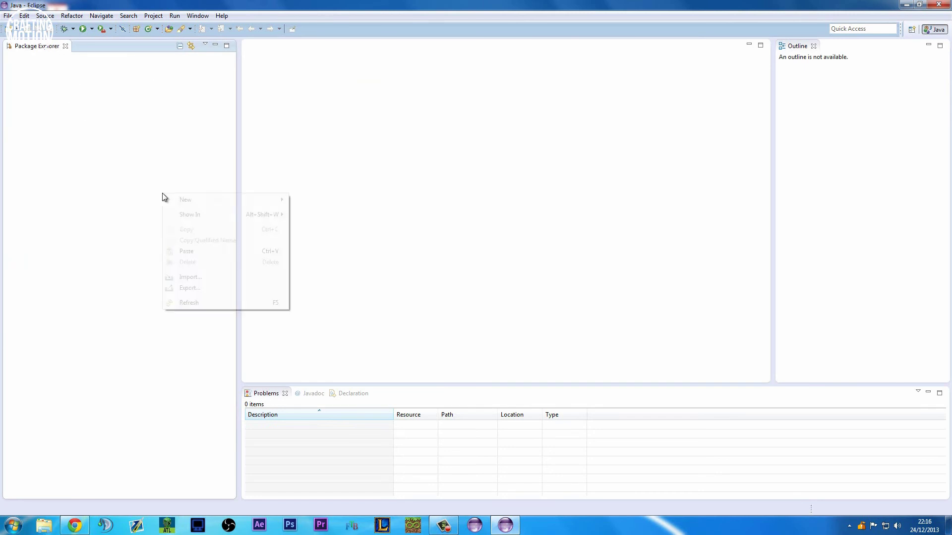
pyautogui.click(93, 156)
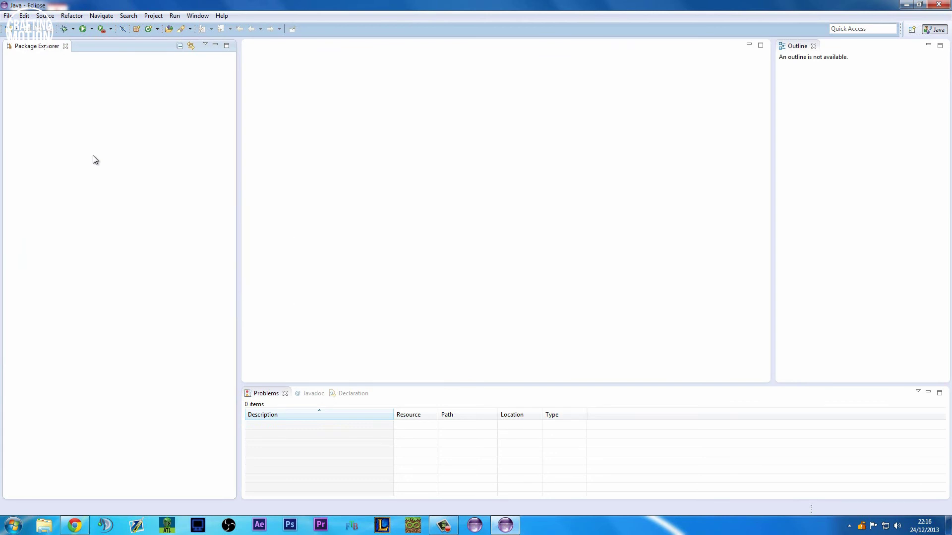